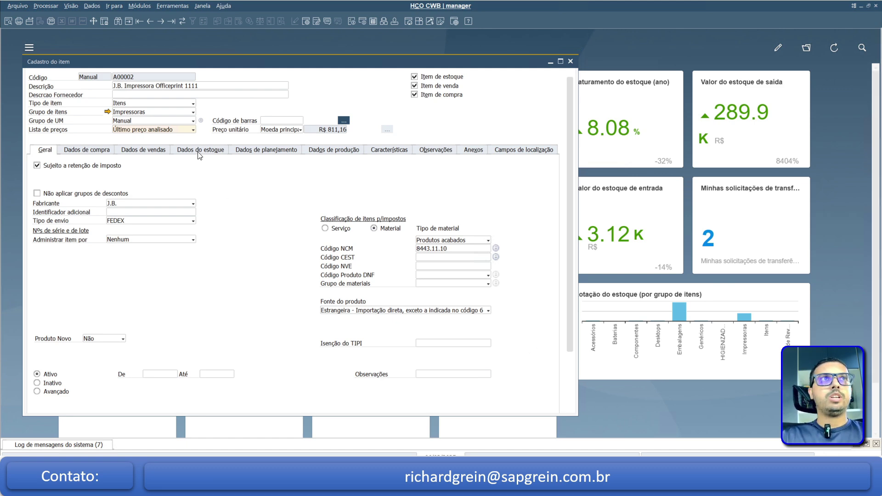
Step: Compare the unit price of item A00002 under the price lists Último preço de compra and Lista Regular de Vendas
left_click_drag(169, 58, 168, 67)
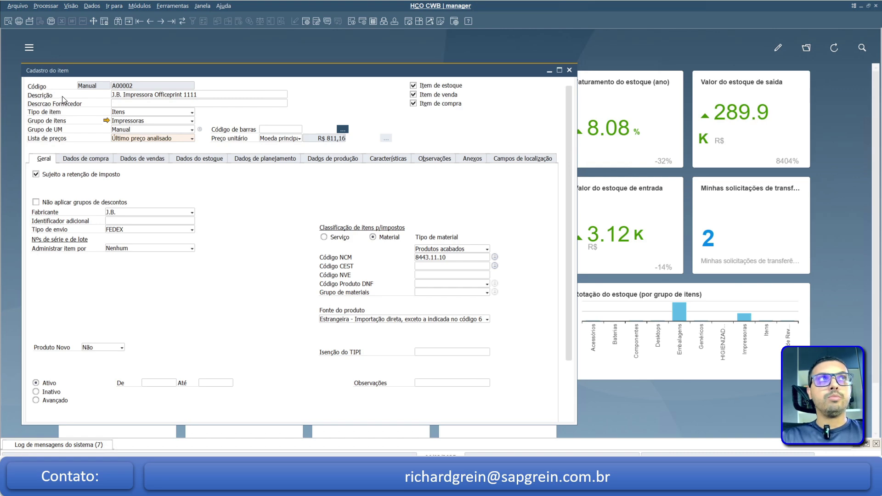
left_click_drag(70, 72, 69, 78)
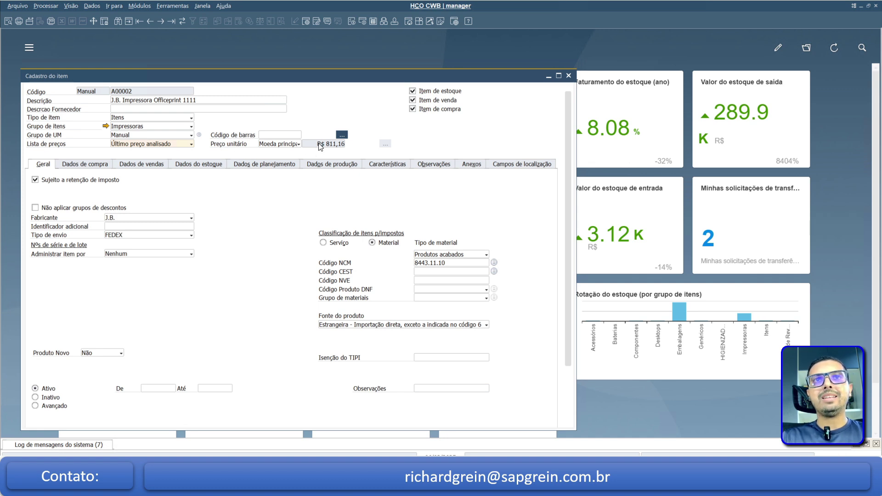
left_click(176, 146)
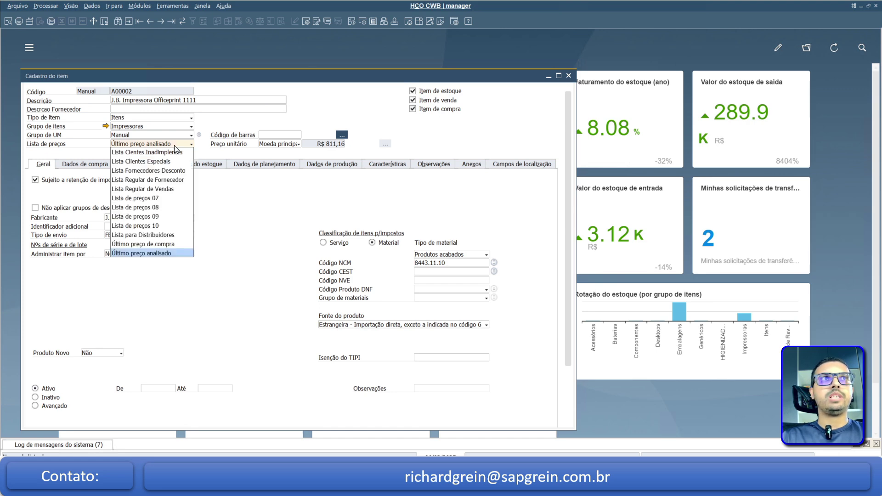
left_click(162, 245)
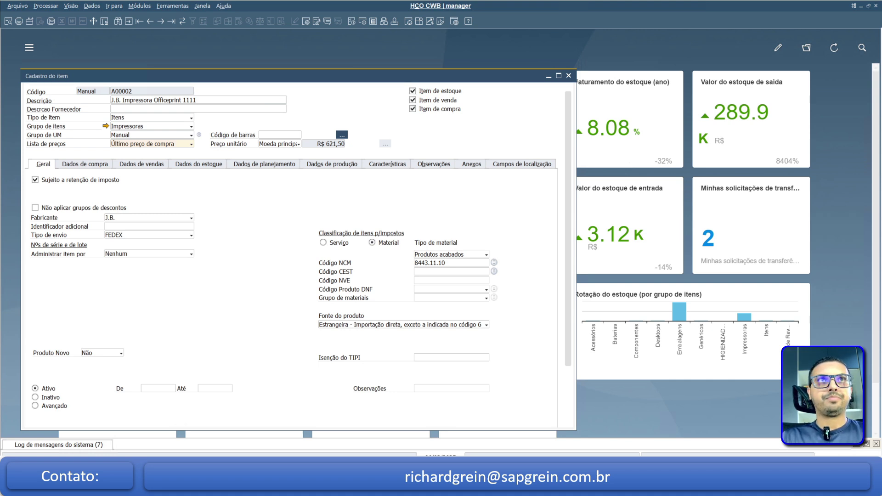
left_click(164, 144)
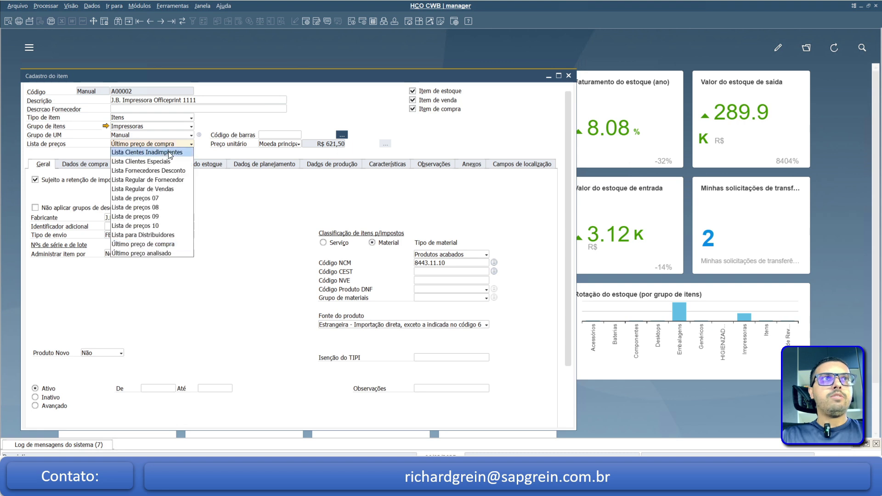
left_click(156, 189)
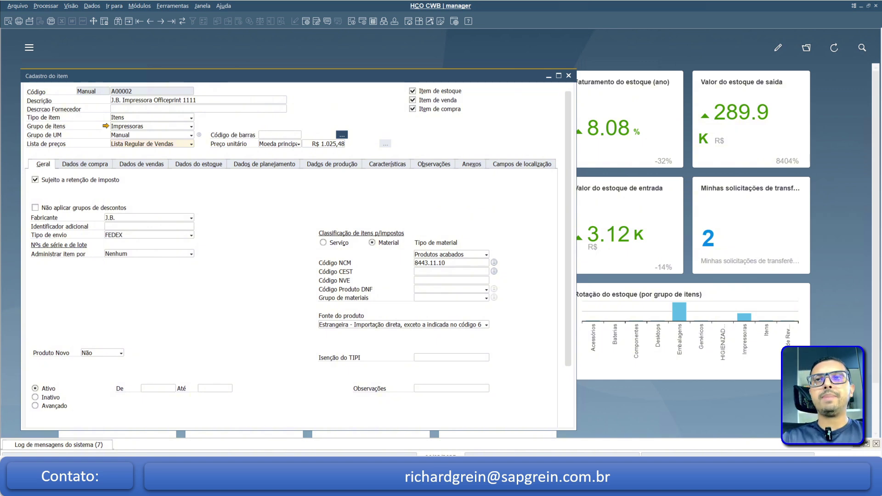
Step: Examine the unit price under the regular sales list, and switch the item's price list back to Último preço analisado
left_click(328, 145)
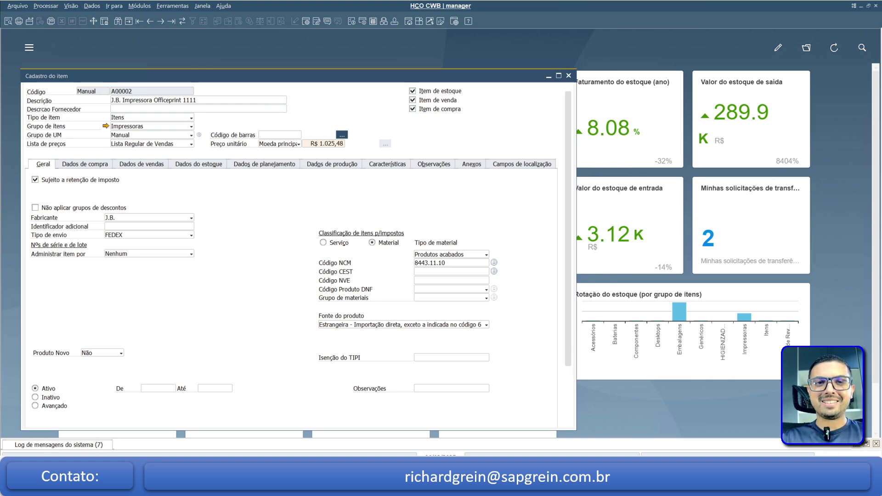
left_click(222, 148)
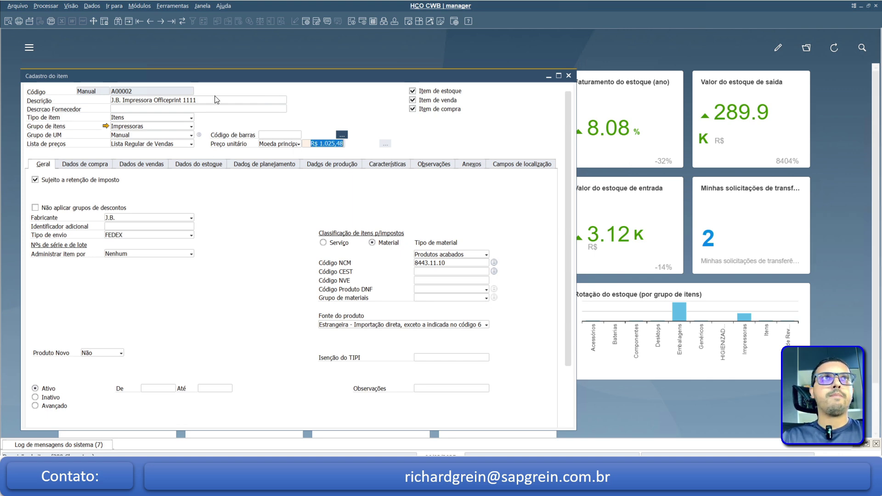
left_click(215, 78)
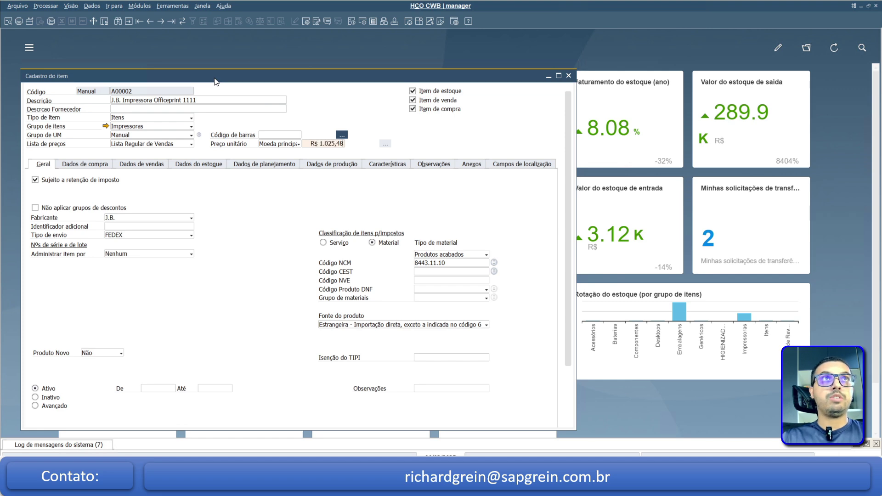
left_click_drag(215, 81, 289, 57)
left_click(263, 121)
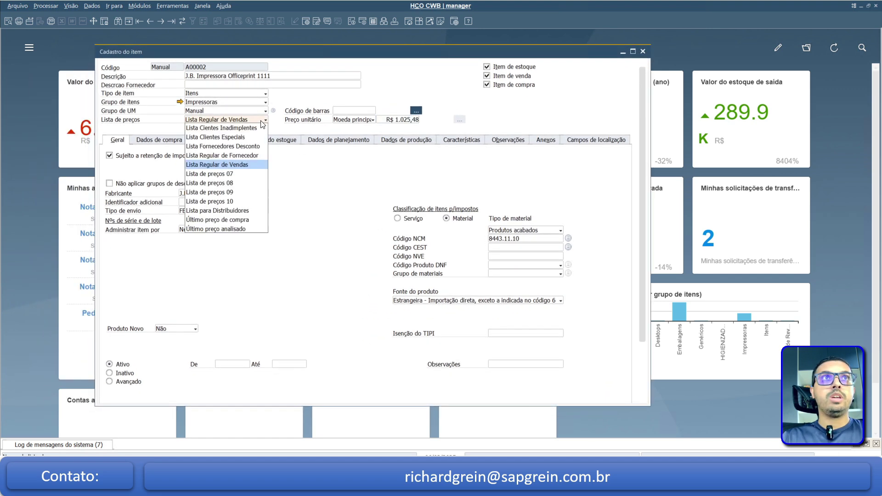
left_click(248, 228)
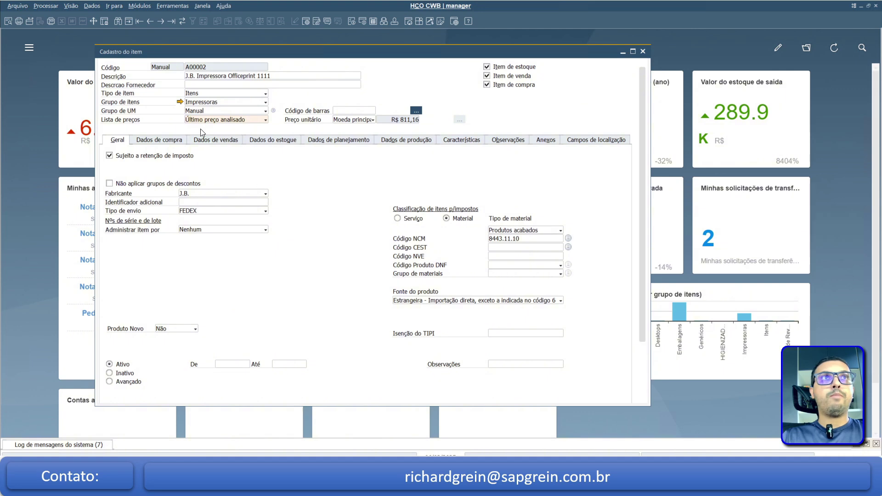
left_click_drag(323, 58, 369, 73)
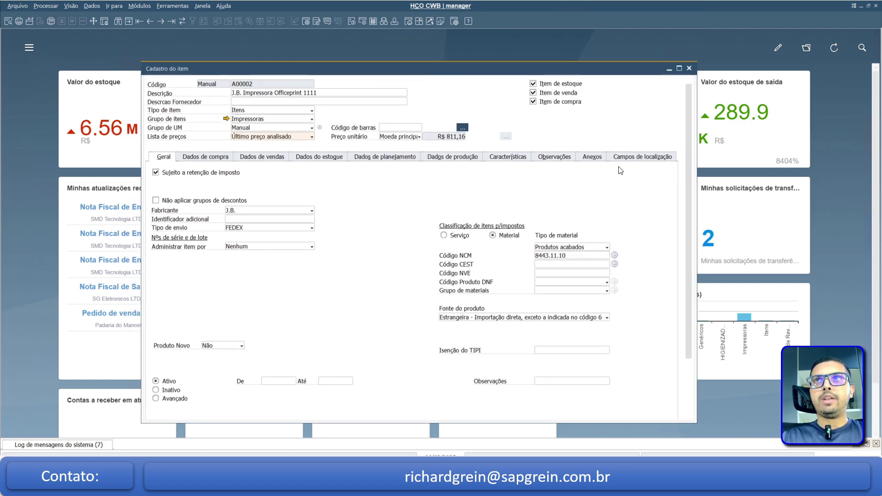
scroll(682, 142, "down", 1)
scroll(690, 139, "down", 1)
scroll(690, 139, "up", 2)
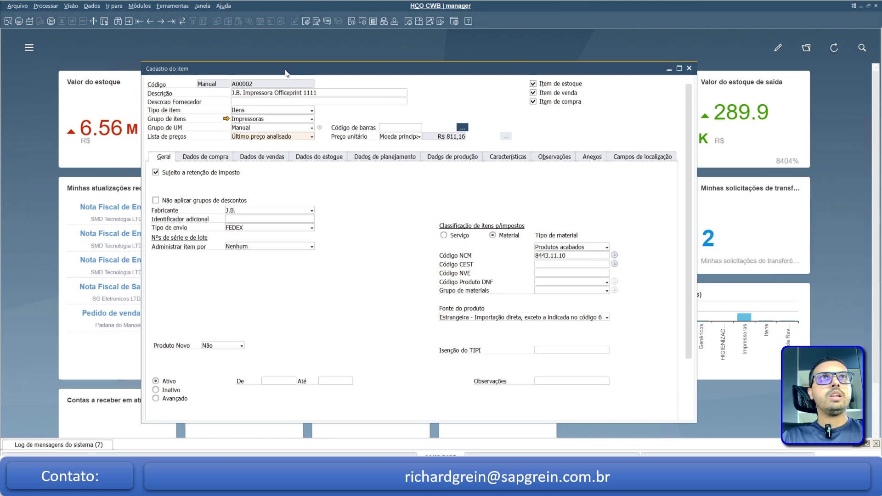
left_click_drag(284, 73, 253, 71)
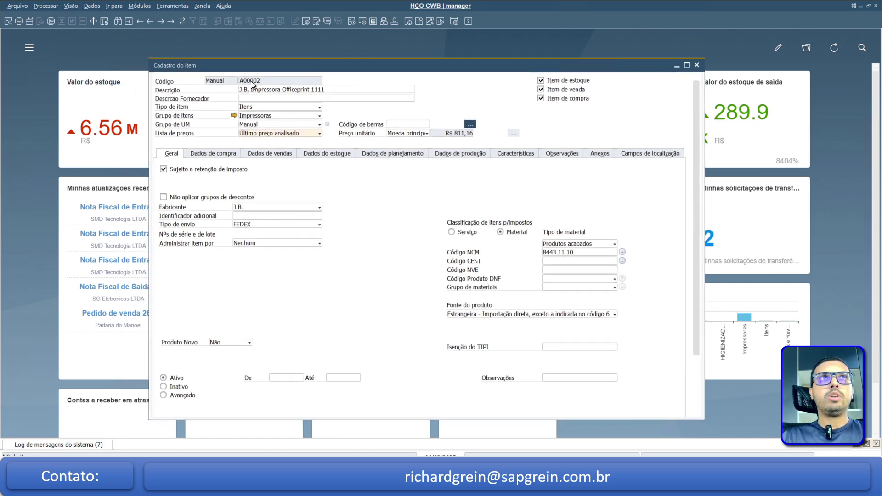
right_click(262, 83)
left_click(265, 90)
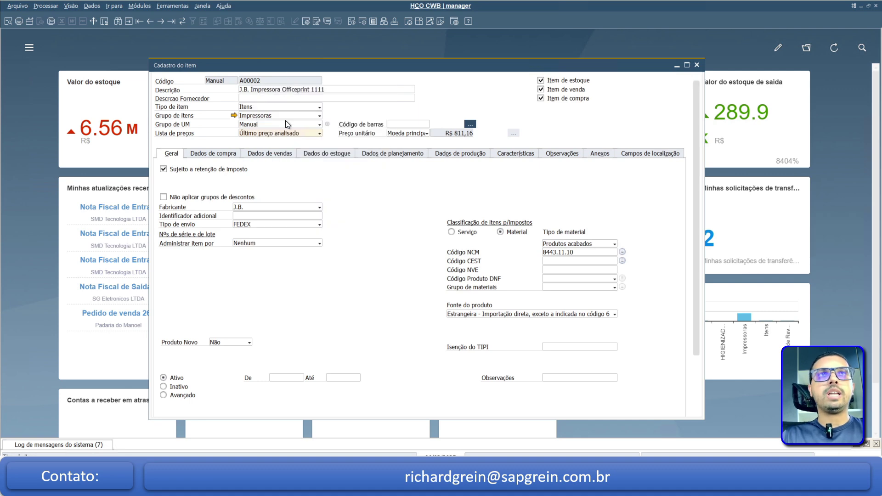
Step: Display the item's inventory data to examine its valuation method, item cost and stock per warehouse
left_click(323, 153)
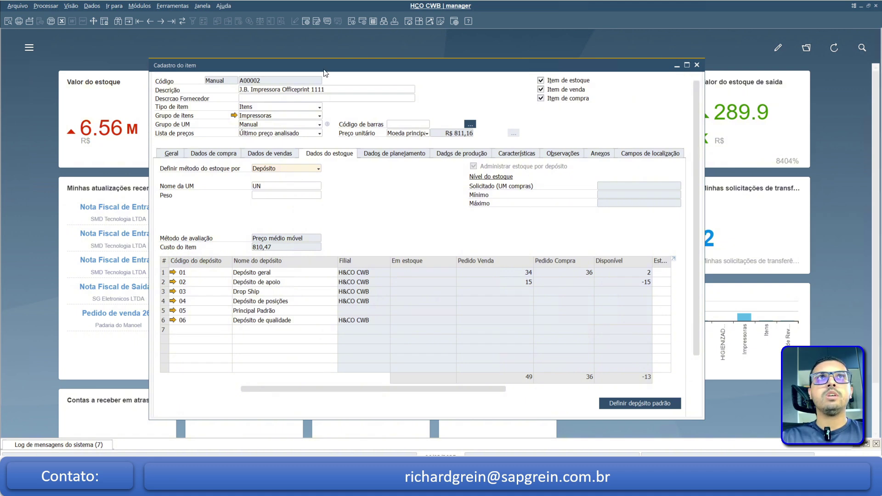
left_click_drag(326, 70, 484, 51)
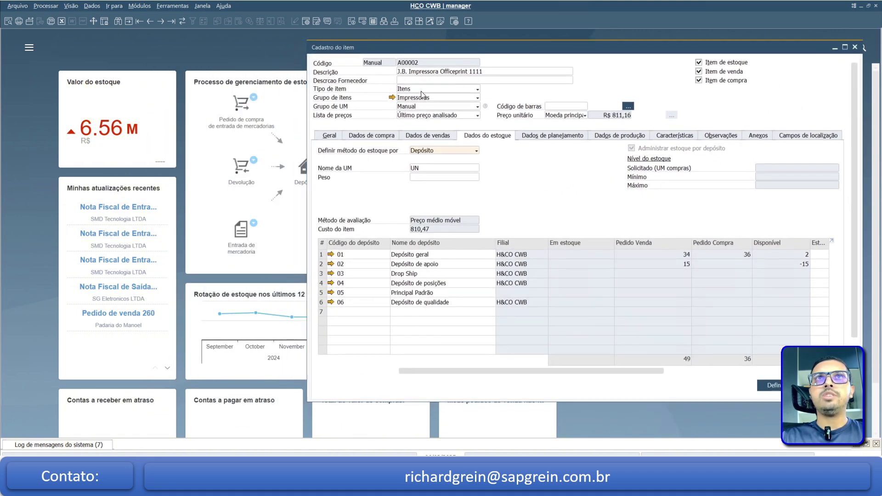
Step: Start a new Nota Fiscal de Entrada and select SMD Tecnologia LTDA as the supplier
left_click(140, 5)
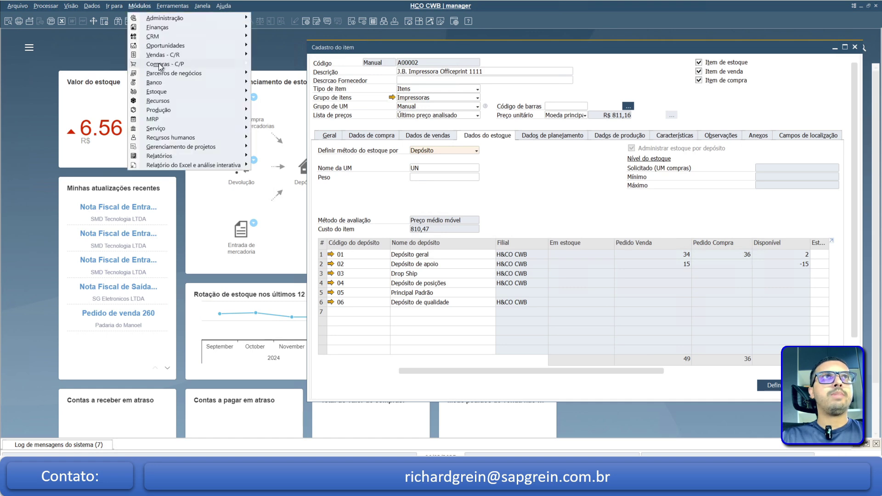
mouse_move(177, 66)
left_click(303, 138)
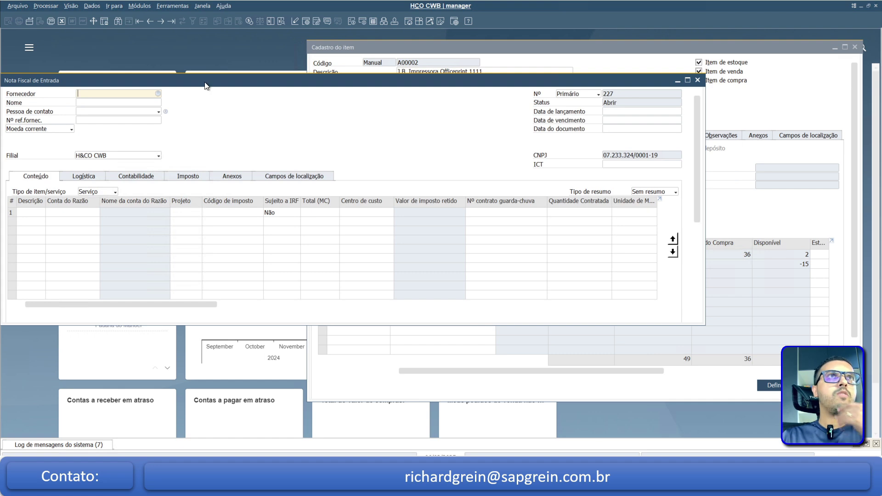
double_click(156, 80)
left_click(158, 48)
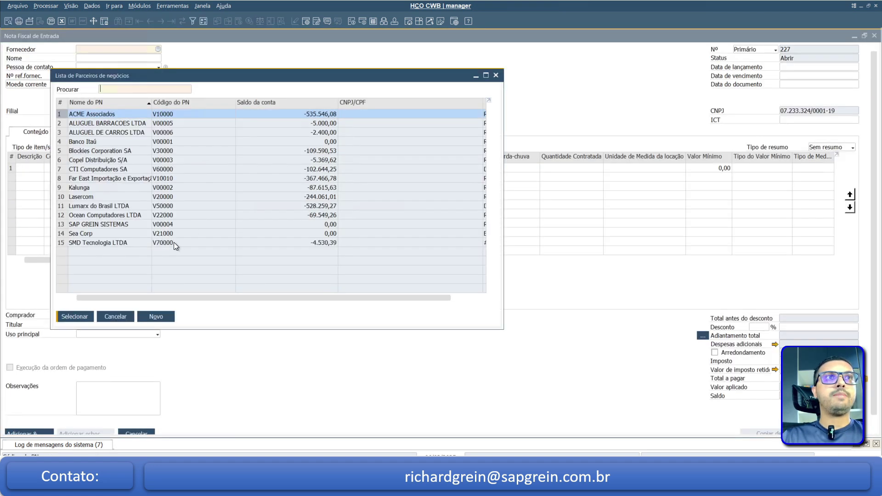
double_click(174, 242)
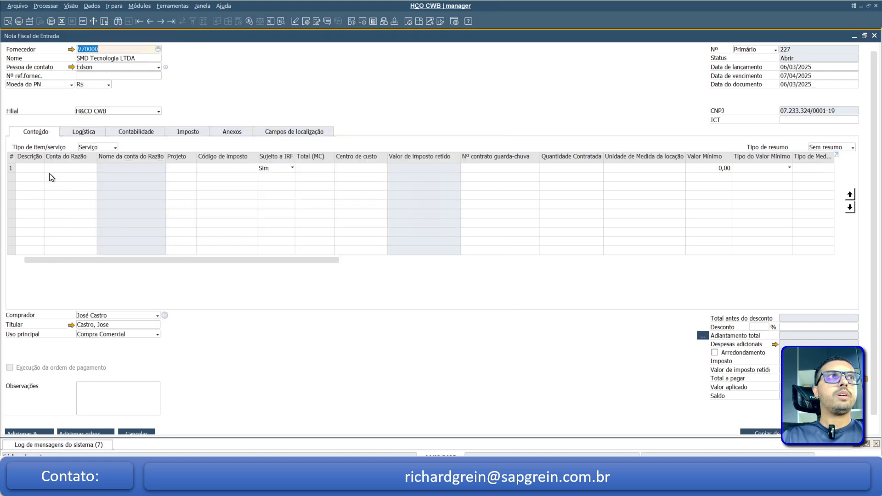
Step: Set the invoice to the Item type and enter item A00002 with quantity 10 and unit price R$ 100,00
left_click(100, 147)
left_click(102, 153)
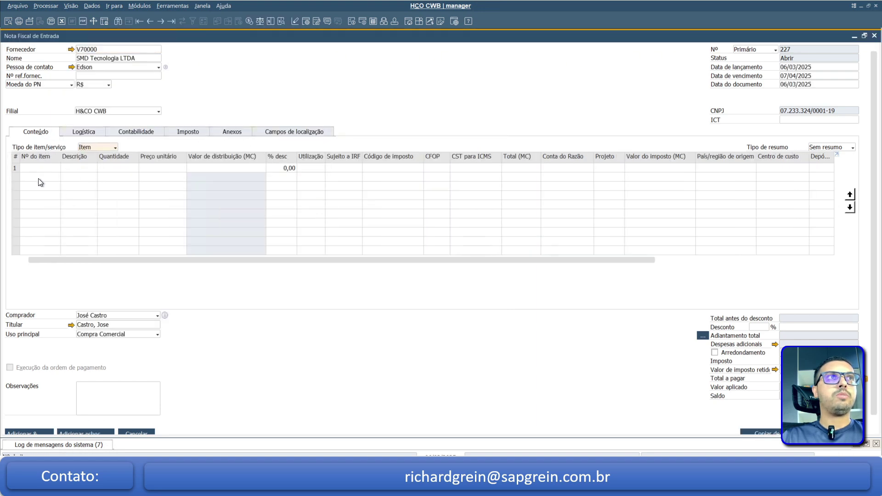
left_click(42, 169)
type("A00002")
key("Tab")
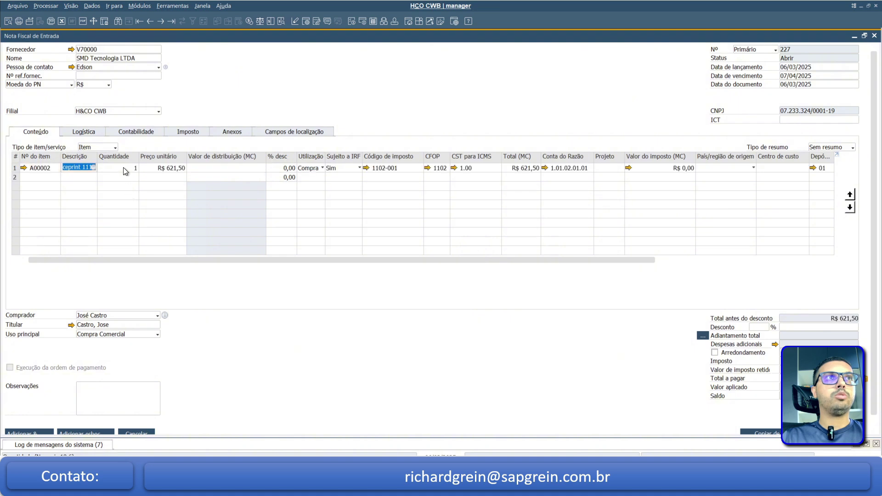
left_click(123, 168)
type("10")
key("Tab")
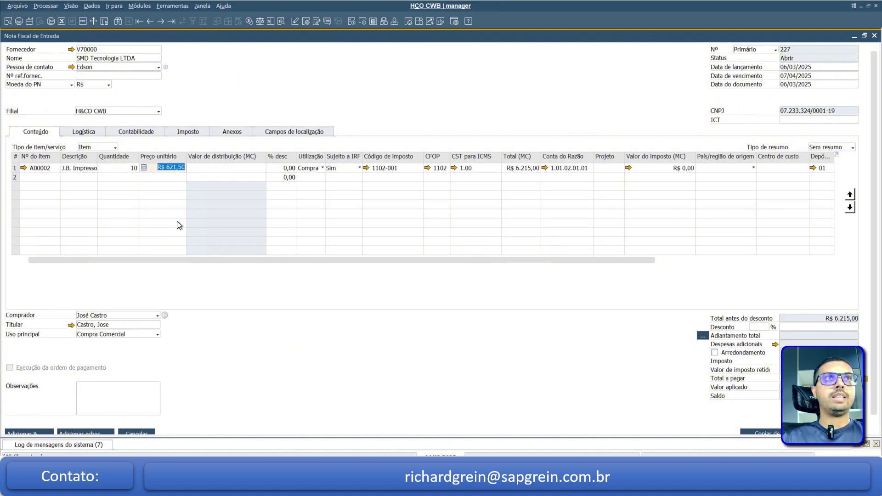
type("100")
key("Tab")
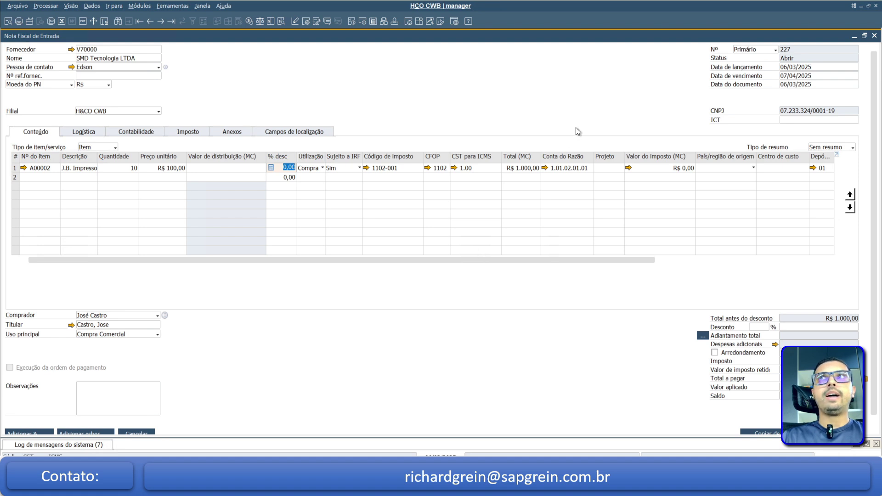
Step: Enter the invoice's tax details with external NF number 44 and series 1
left_click(202, 134)
left_click(117, 222)
type("44")
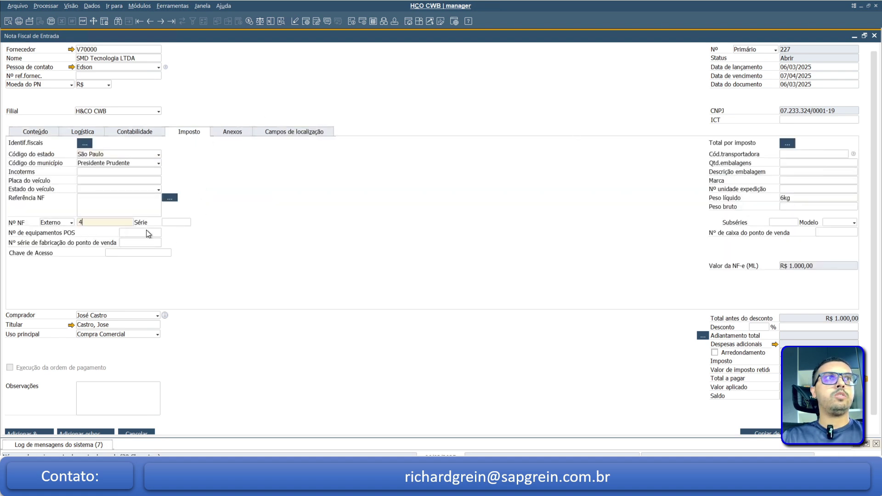
left_click(170, 222)
type("1")
left_click(36, 132)
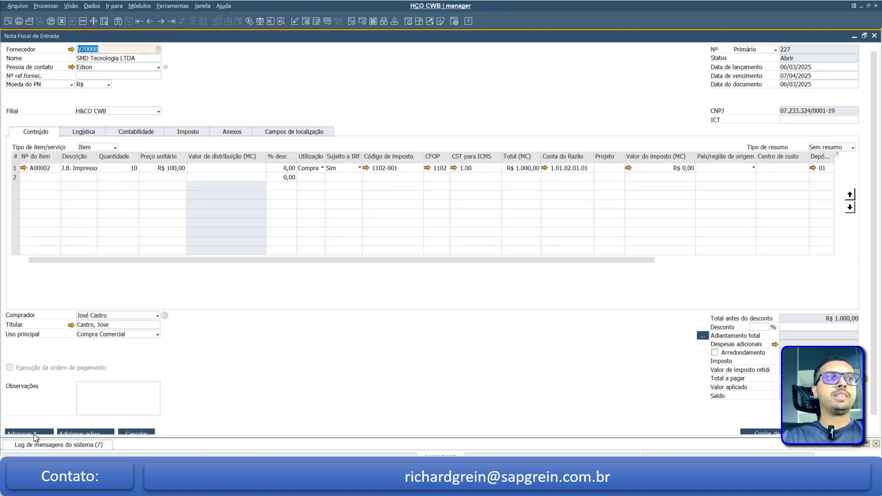
Step: Add the incoming invoice, accept that it cannot be modified once inserted, and close the invoice form
key("Return")
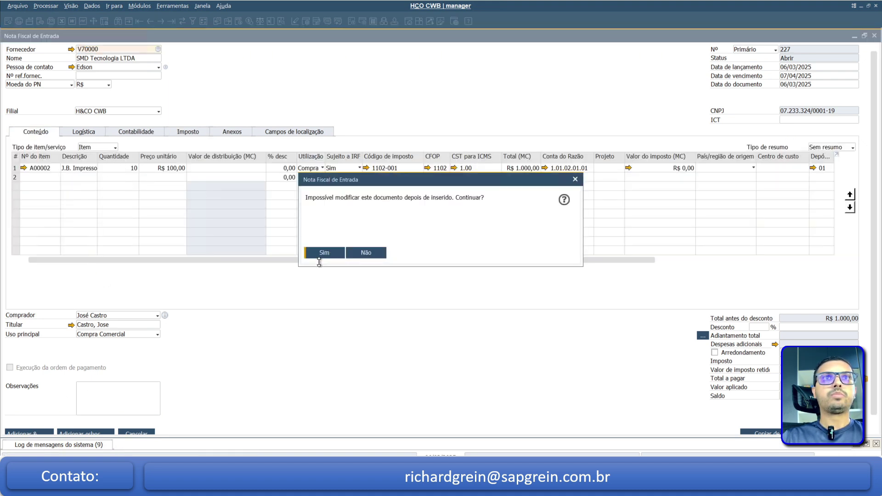
left_click(323, 253)
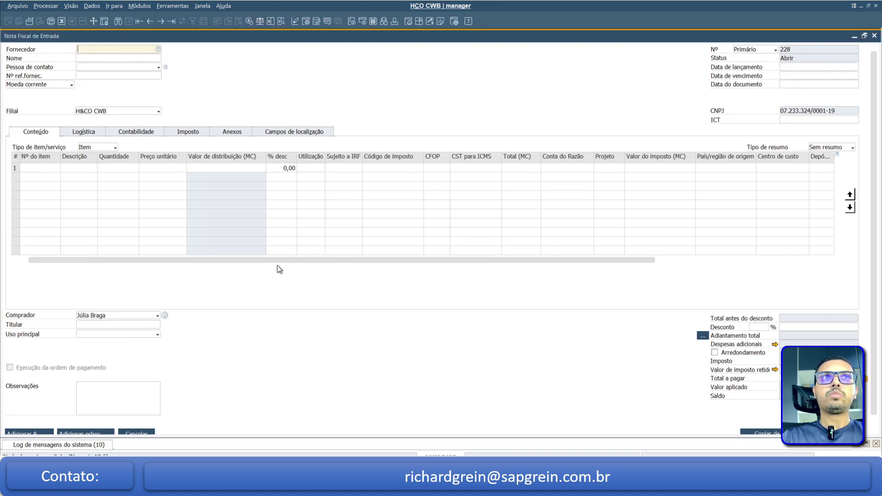
left_click(874, 35)
Step: Refresh the item record and examine its item cost and stock per warehouse
left_click_drag(490, 46, 354, 58)
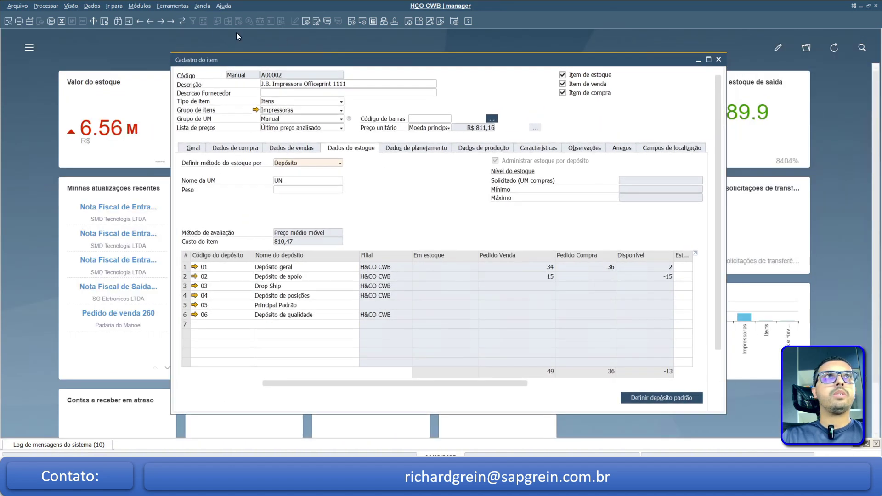
left_click(182, 21)
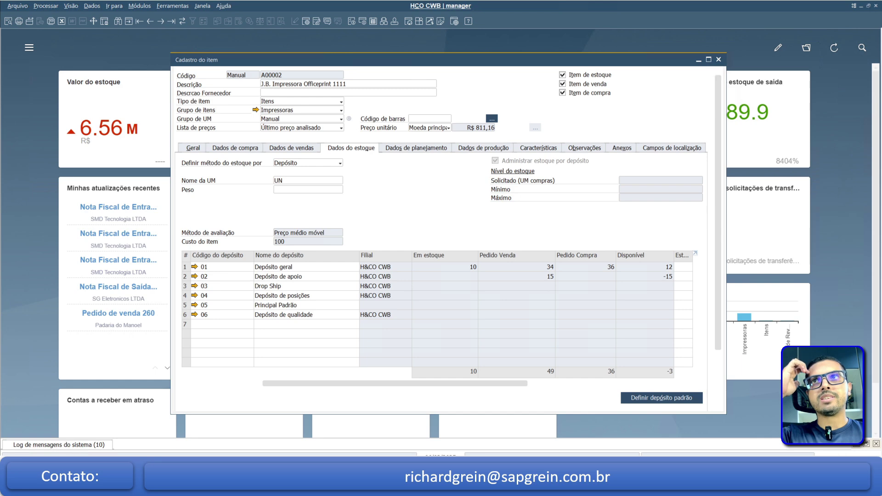
left_click(293, 242)
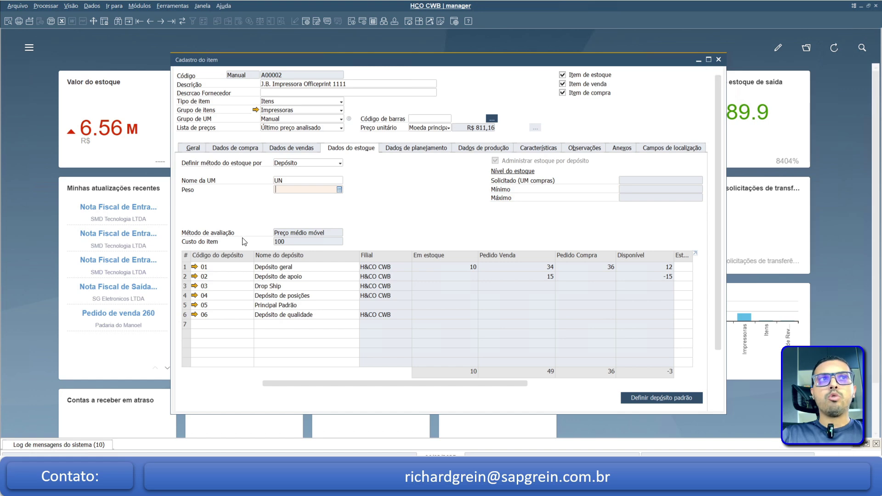
left_click_drag(292, 64, 232, 57)
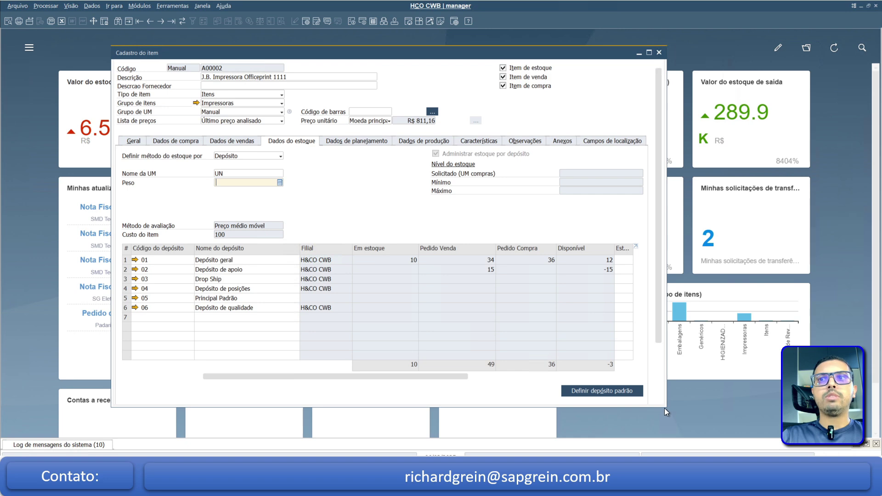
left_click_drag(665, 407, 727, 428)
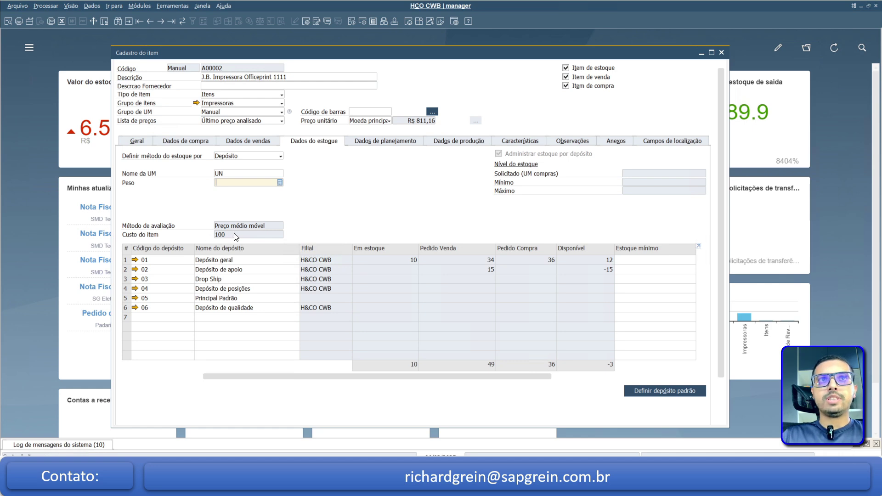
Step: Open a new incoming invoice (Nota Fiscal de Entrada) and choose SMD Tecnologia LTDA as the supplier
left_click(140, 6)
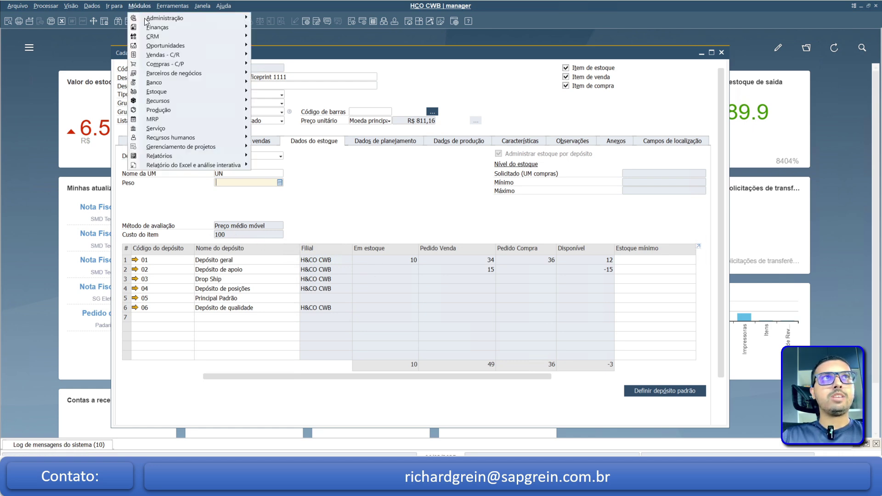
mouse_move(164, 64)
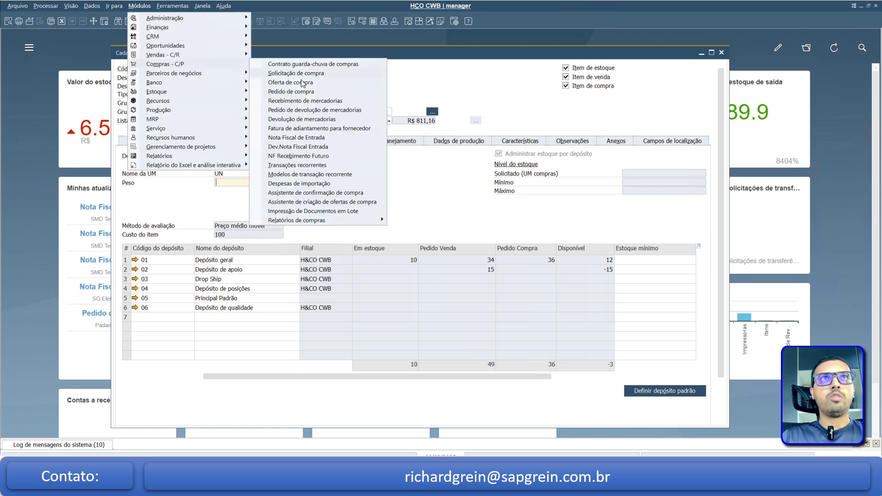
left_click(315, 137)
key("Tab")
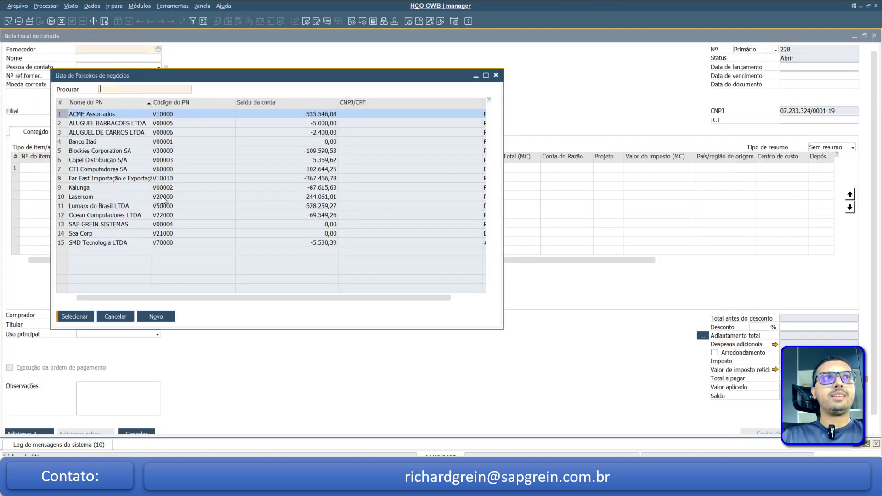
left_click(128, 242)
key("Return")
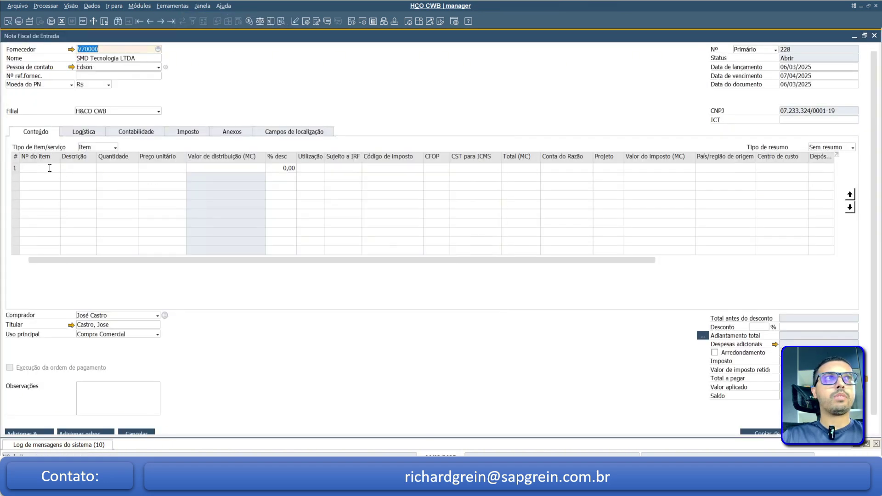
Step: Enter item A00002 with quantity 10 on the first line of the incoming invoice
left_click(46, 168)
type("A00002")
key("Tab")
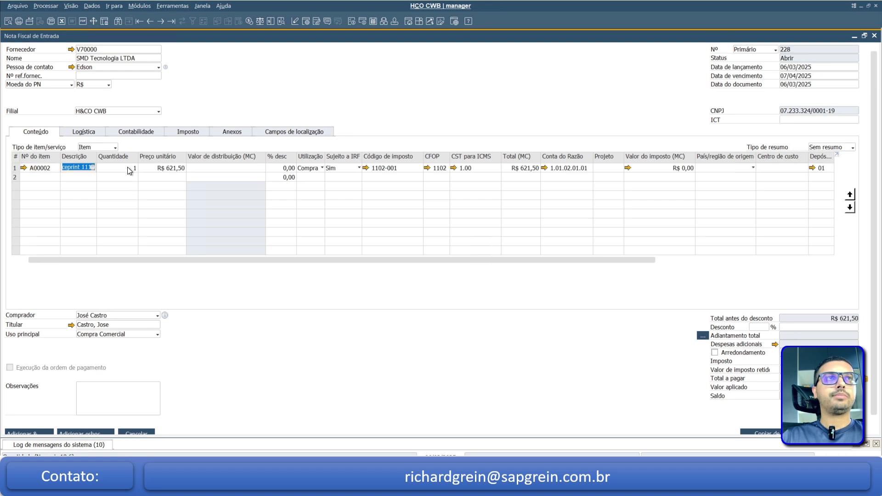
type("10")
key("Tab")
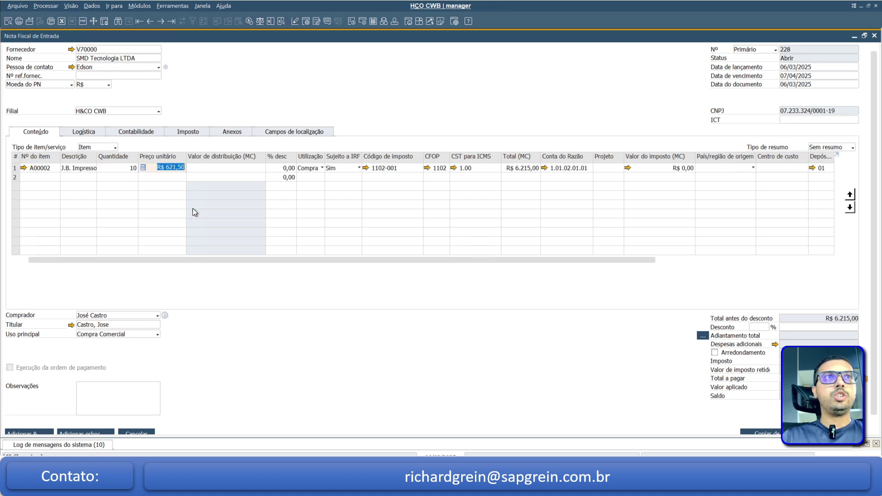
Step: Minimize the invoice and check the item's unit price under the Último preço de compra and Último preço analisado lists
left_click(853, 37)
left_click(255, 121)
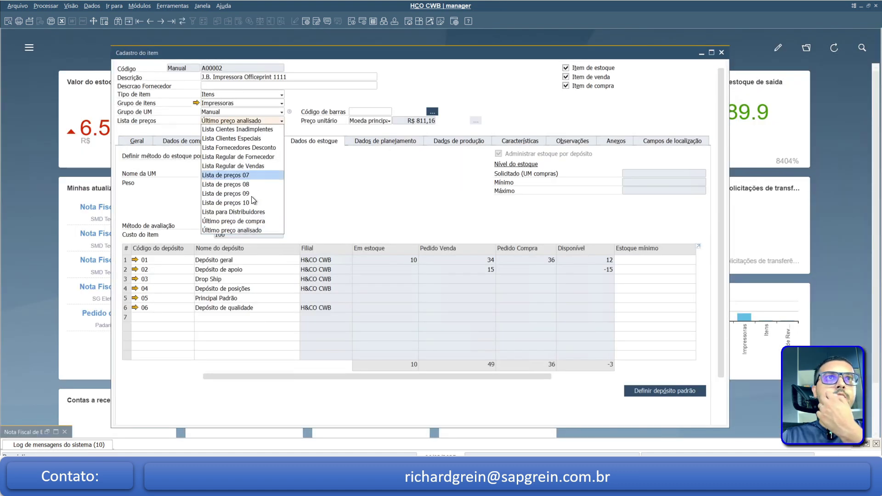
left_click(244, 221)
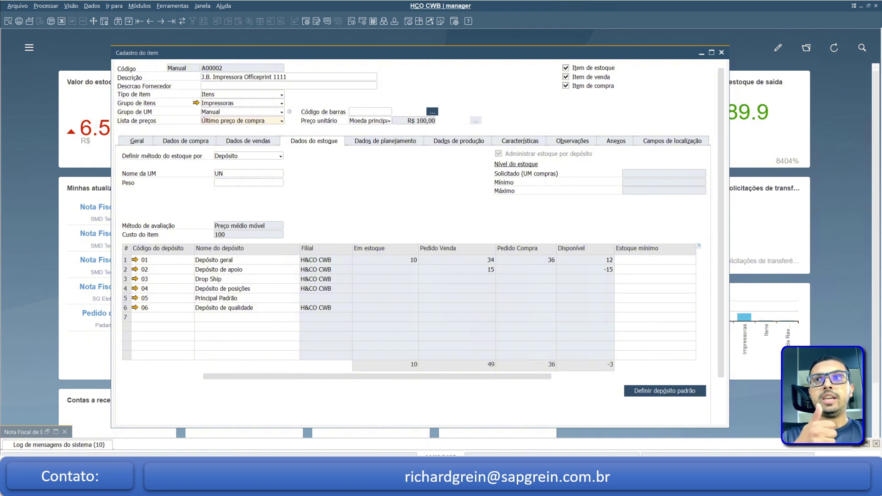
left_click(277, 121)
left_click(245, 230)
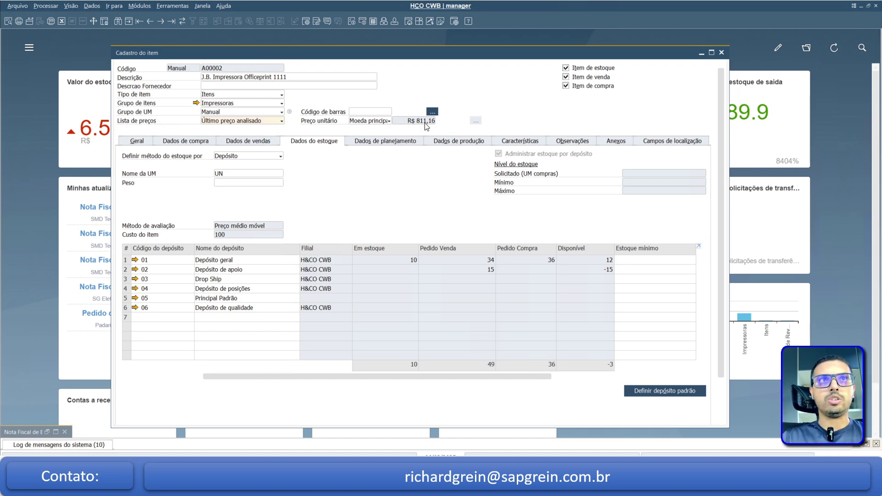
Step: Restore the incoming invoice and set the unit price of item A00002 to R$ 150,00
left_click(58, 432)
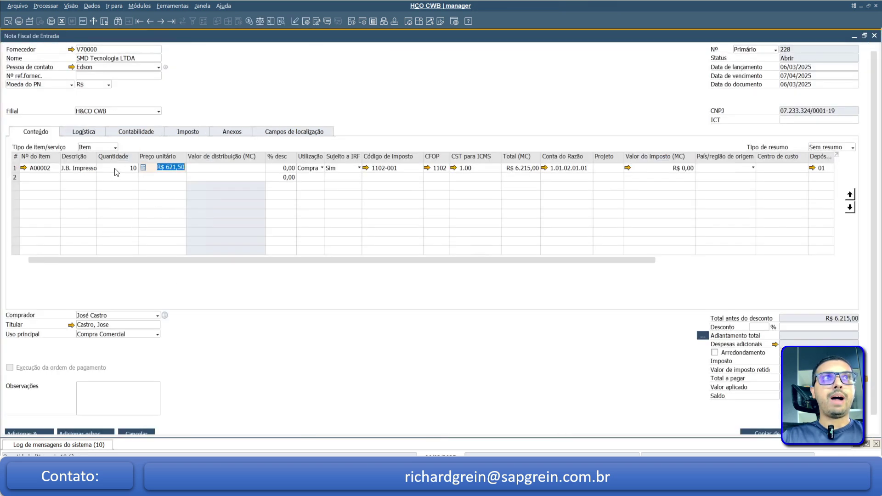
type("150")
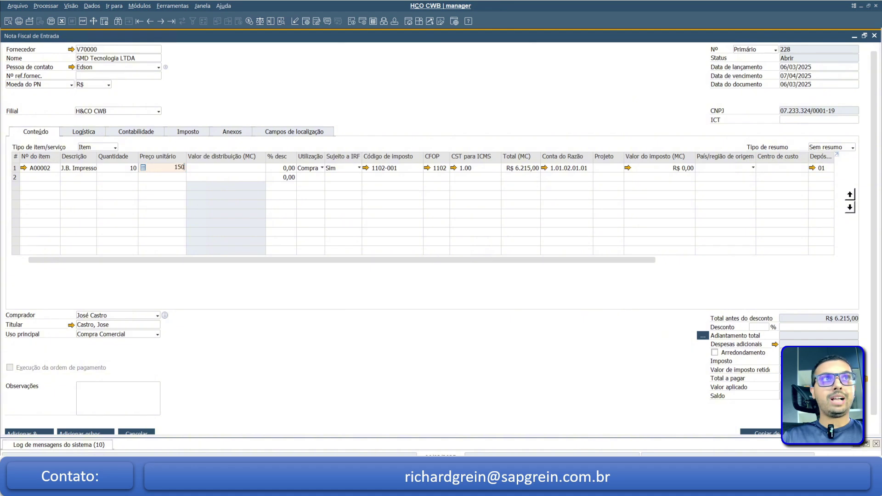
key("Tab")
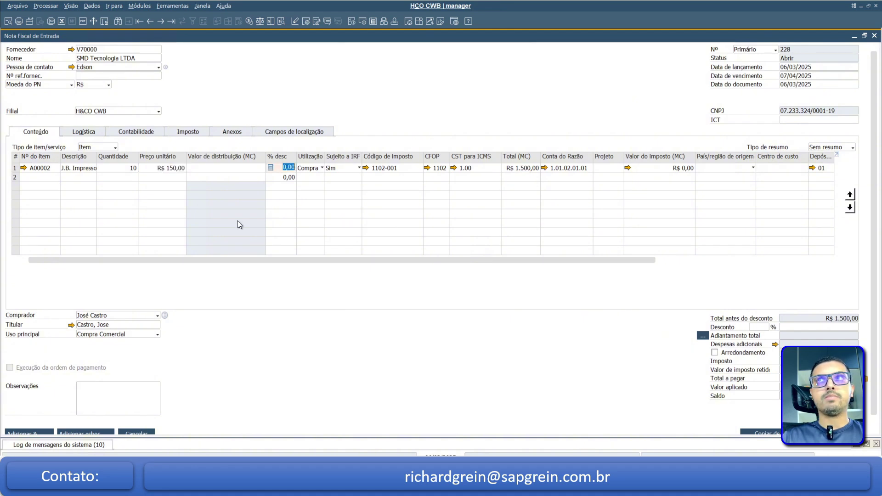
Step: Enter the invoice's tax details with external NF number 55 and series 1
left_click(194, 133)
left_click(114, 222)
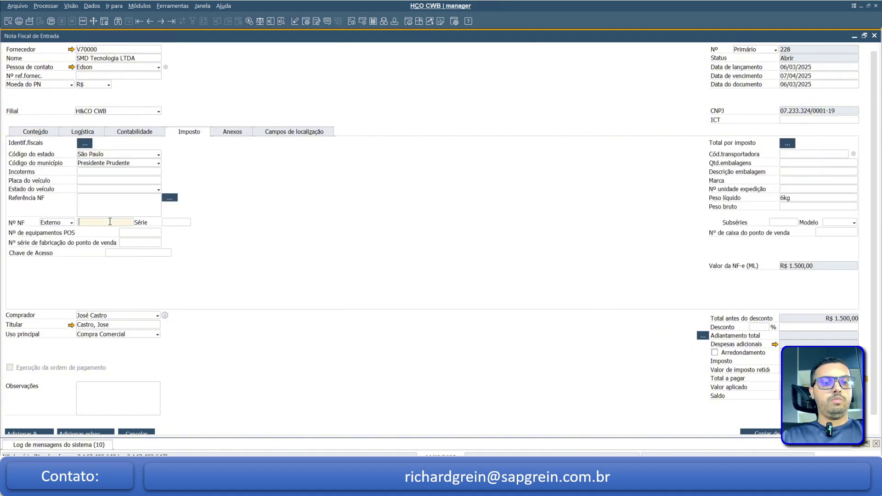
type("55")
key("Tab")
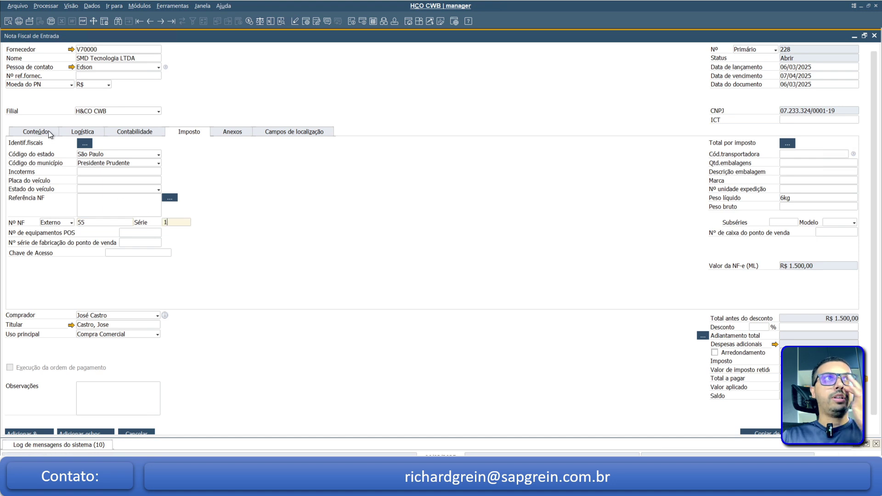
Step: Review the invoice contents, add the invoice while accepting that it cannot be modified, and close the form
left_click(46, 131)
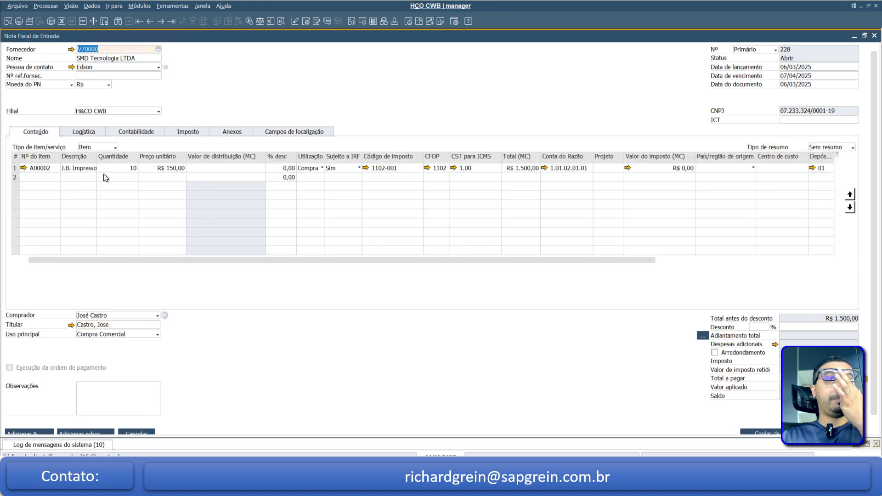
left_click(31, 433)
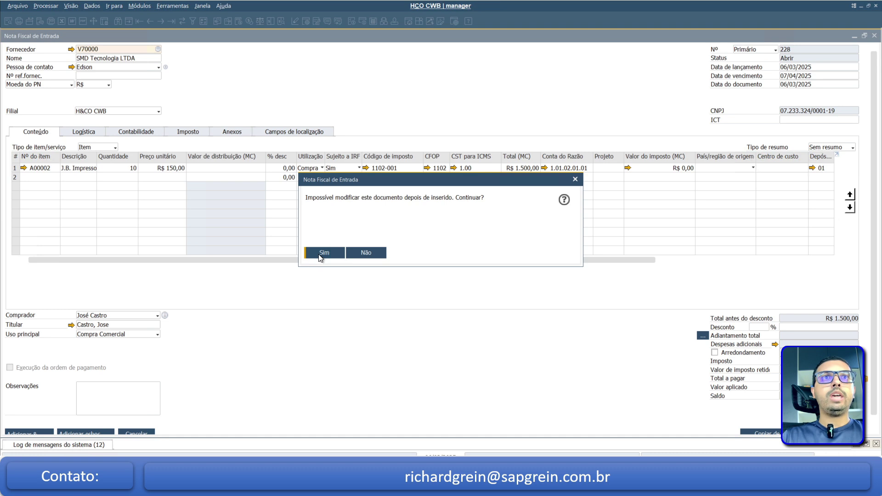
left_click(320, 254)
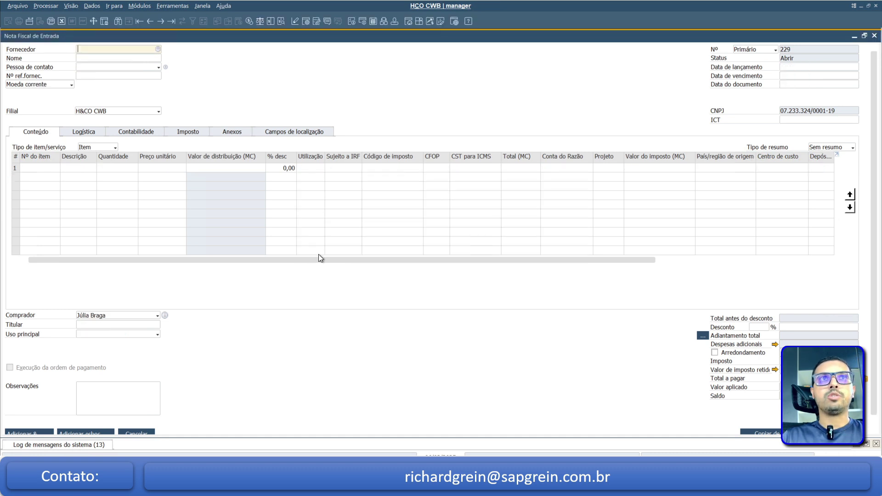
left_click(874, 36)
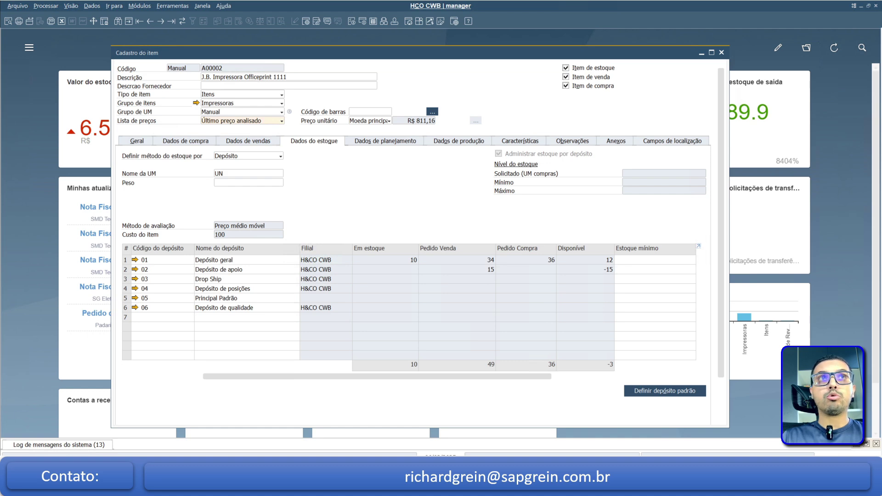
Step: Refresh the item record and compare its cost with the unit prices under Último preço de compra and Último preço analisado
left_click(184, 20)
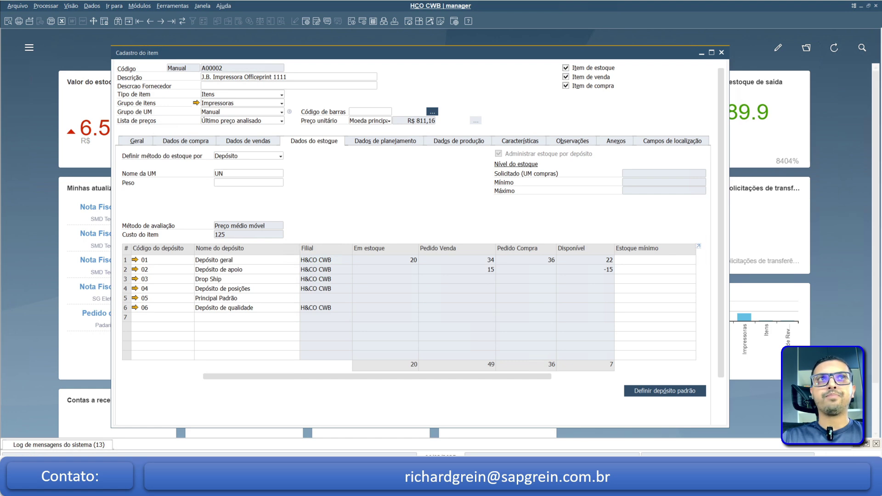
left_click(249, 121)
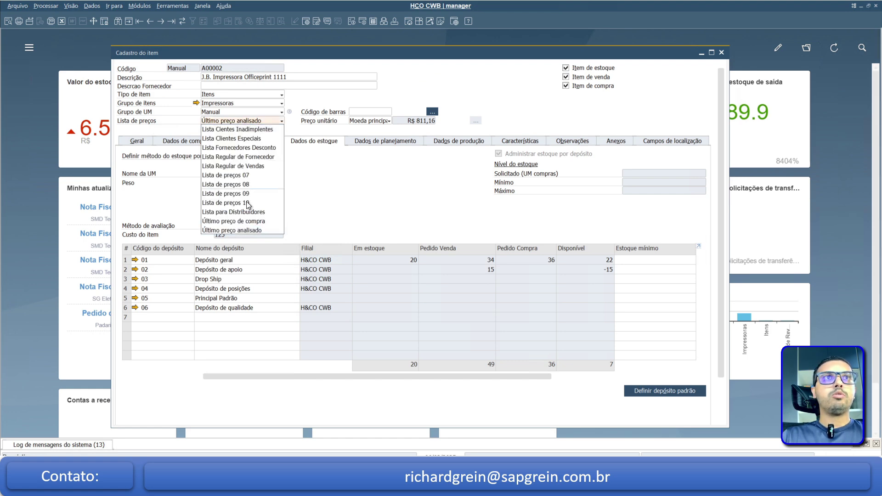
left_click(248, 221)
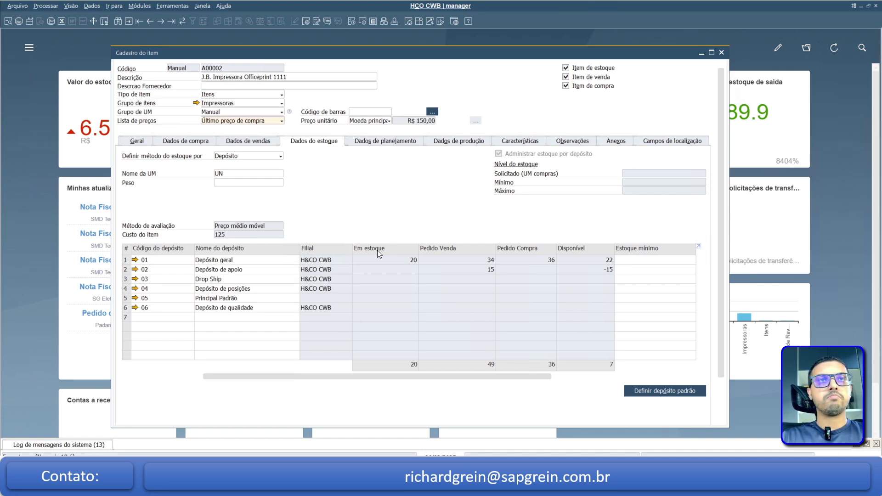
left_click(269, 123)
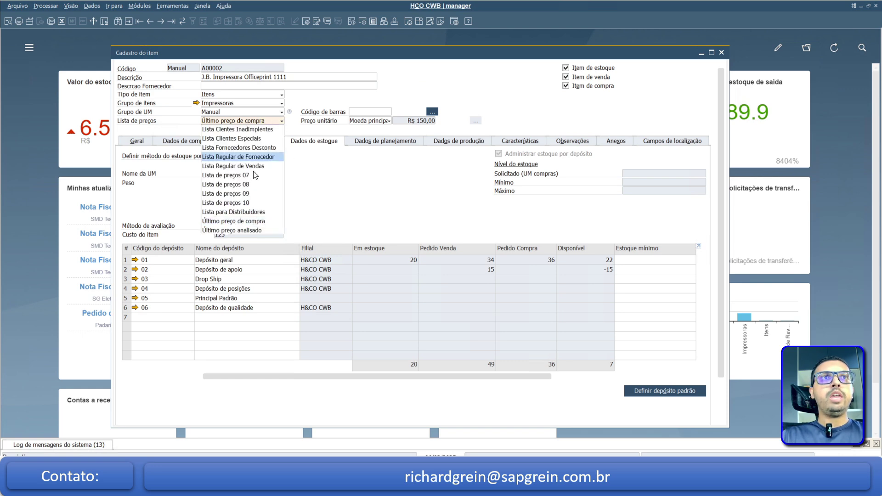
left_click(251, 231)
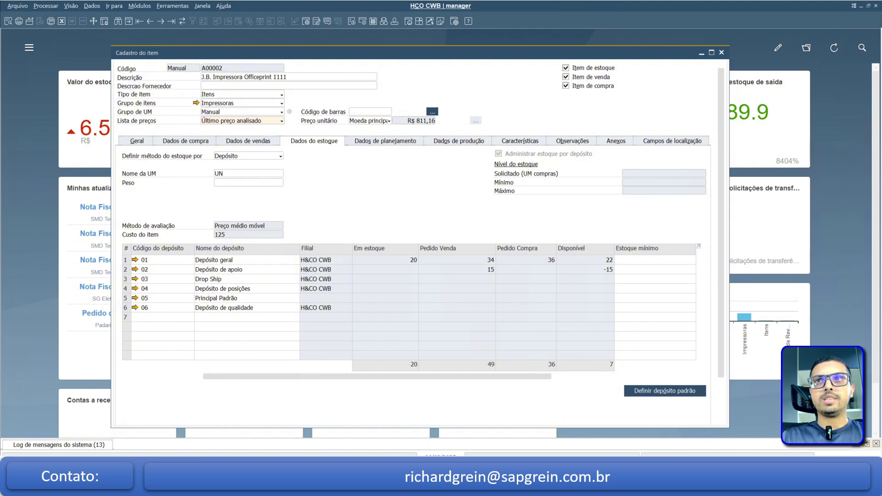
left_click(280, 121)
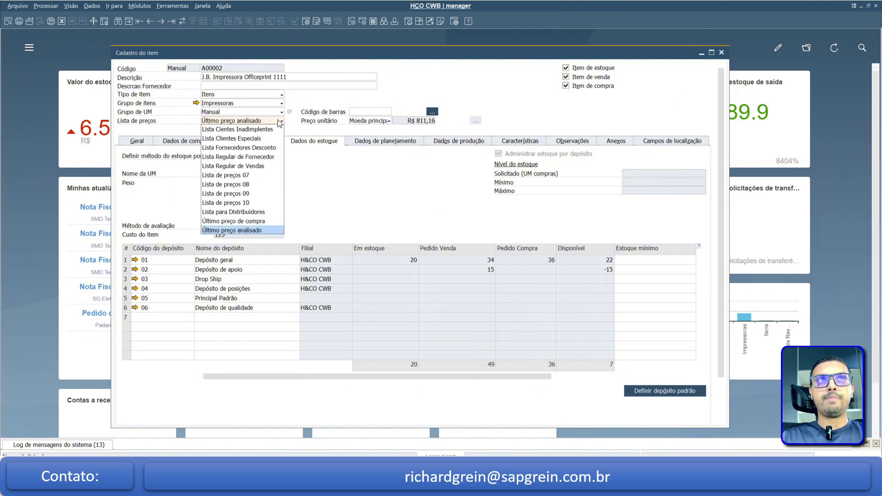
left_click(270, 221)
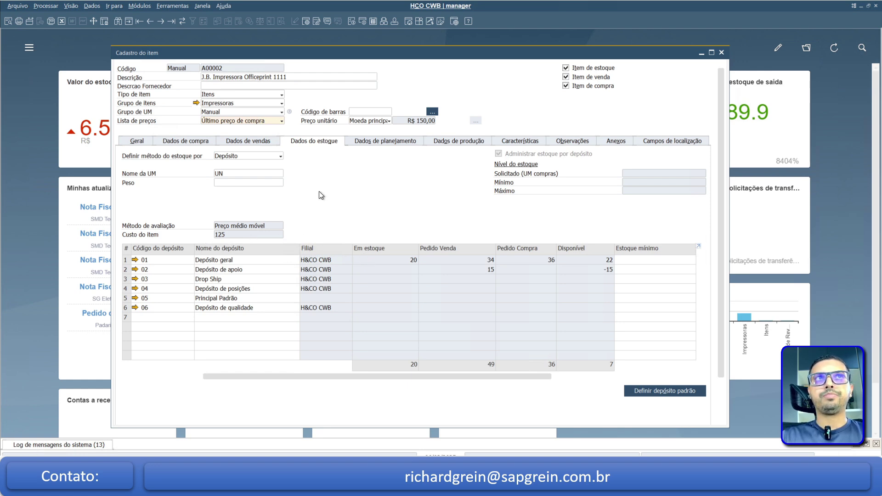
left_click(269, 121)
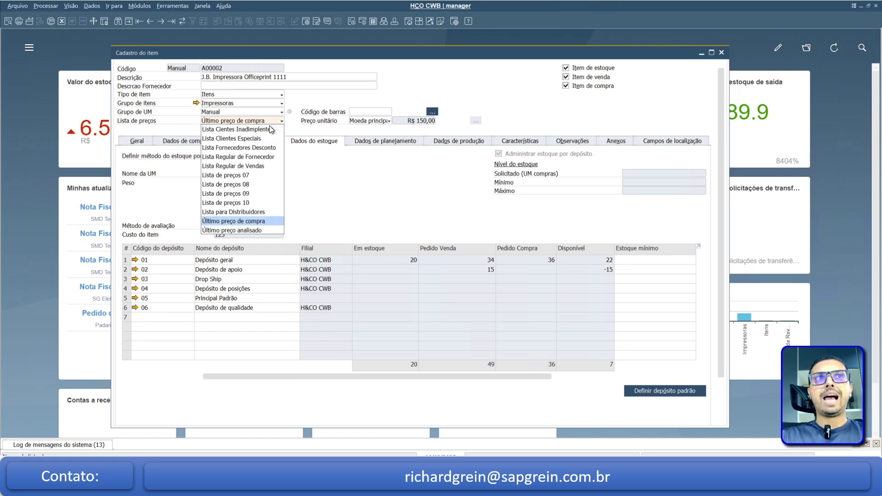
left_click(229, 222)
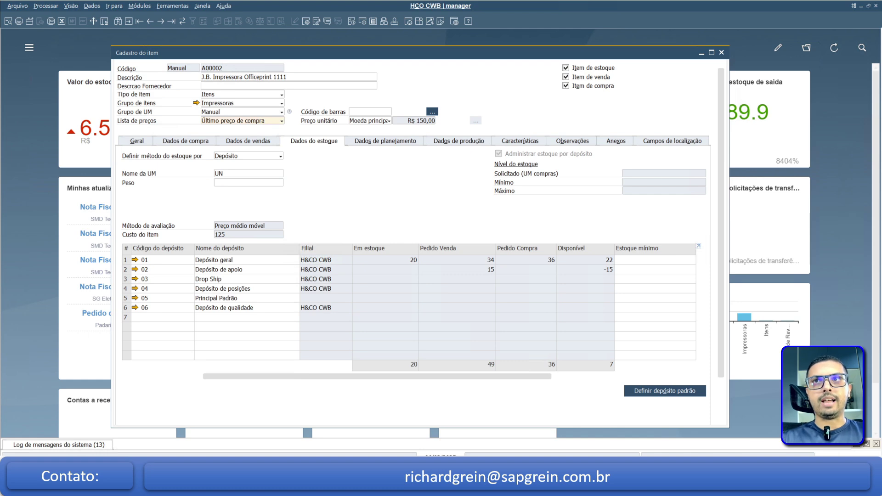
left_click(261, 121)
left_click(245, 230)
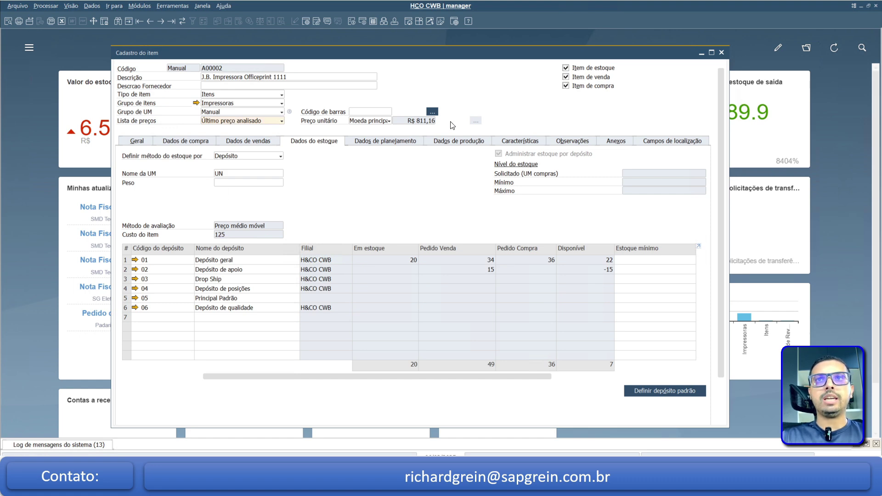
Step: Minimize the item record, search the modules for "simul", and open the stock valuation simulation report's selection criteria
left_click(700, 53)
left_click(31, 49)
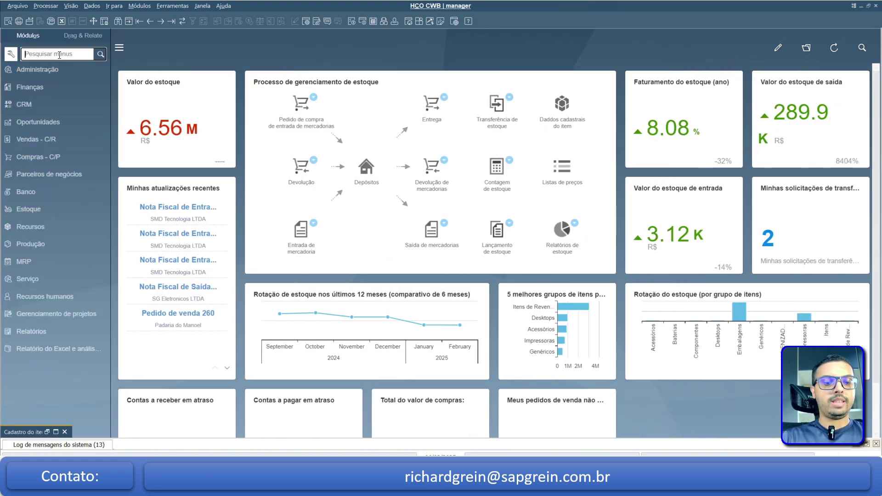
type("simul")
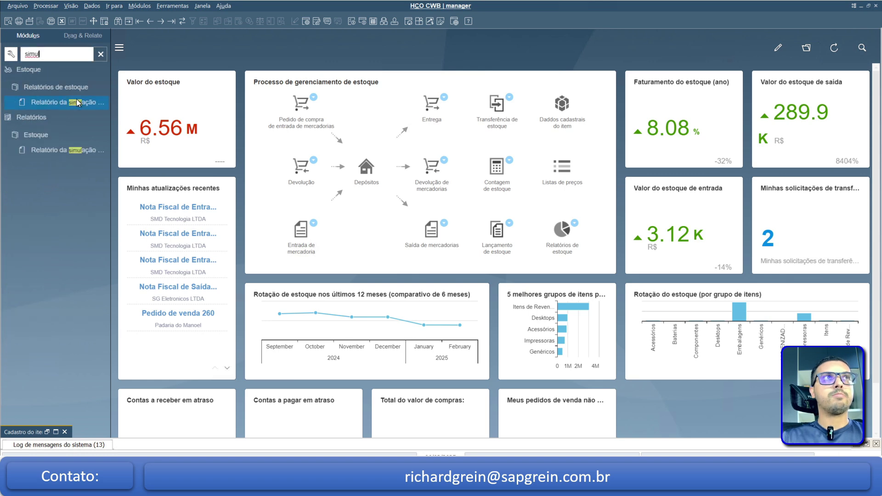
left_click(78, 102)
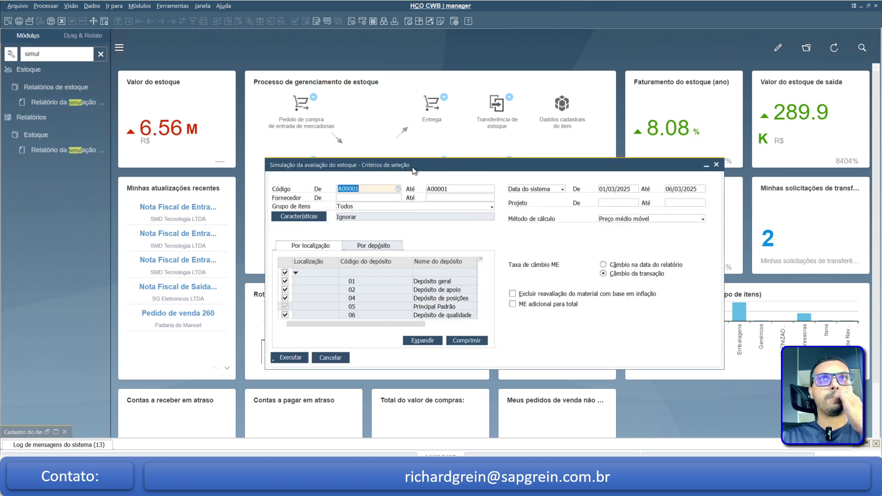
left_click_drag(414, 171, 377, 131)
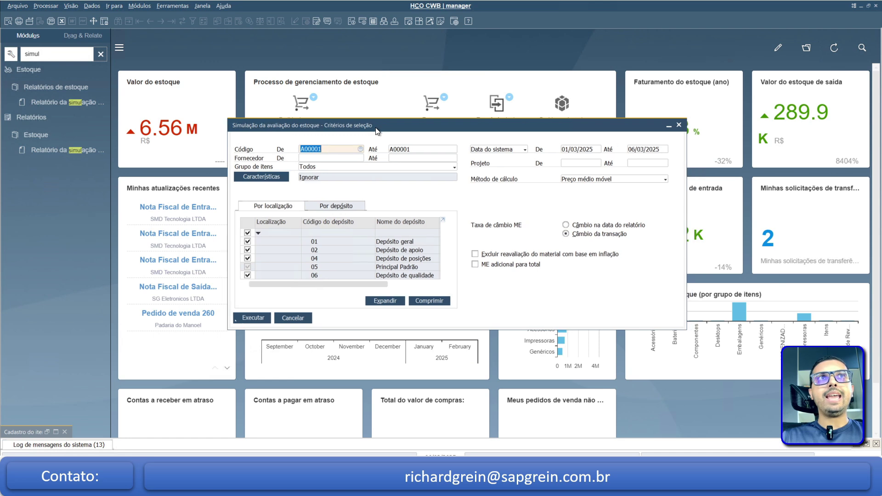
left_click(409, 167)
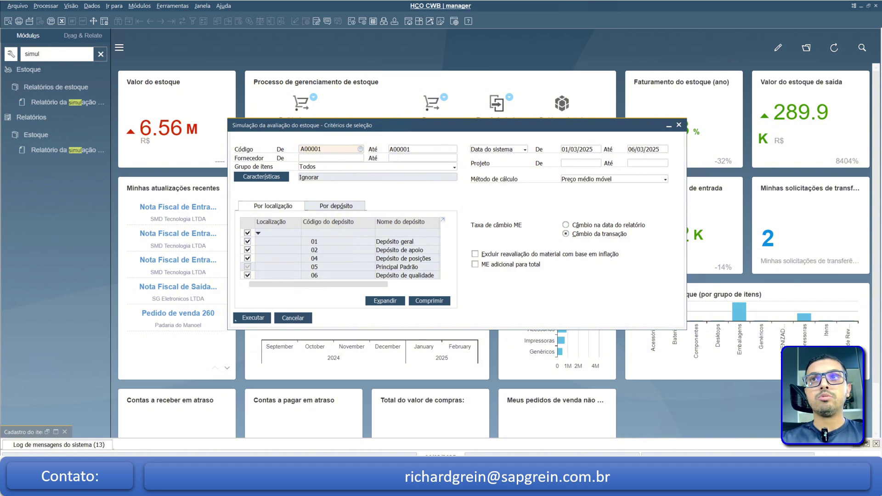
Step: Set the report's item code range to run from A00002 to A00002
left_click(336, 148)
key("BackSpace")
type("2")
key("Tab")
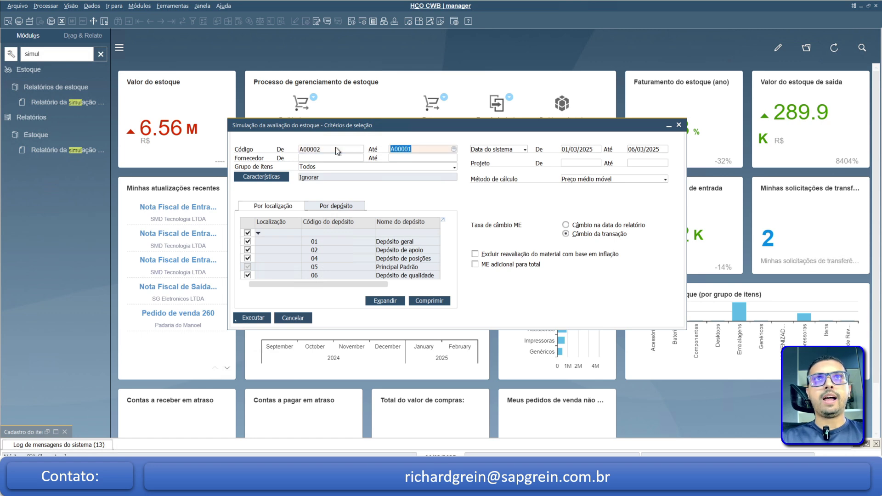
left_click(414, 150)
key("BackSpace")
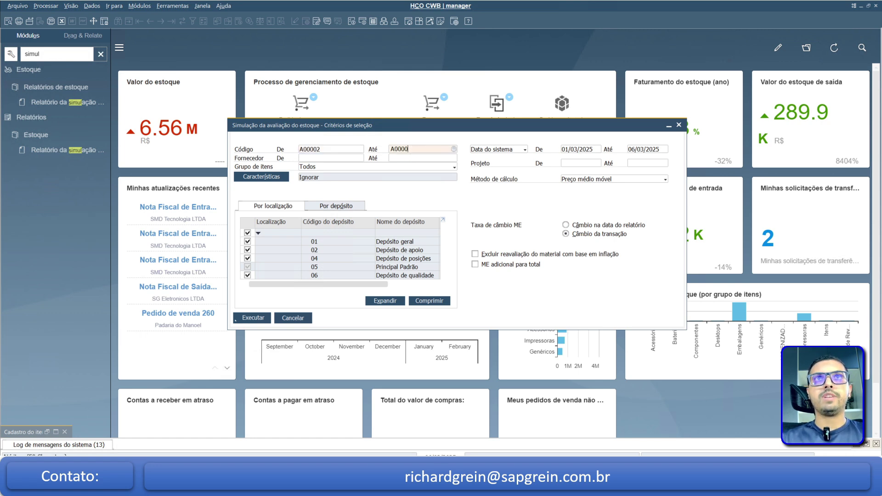
type("2")
key("Tab")
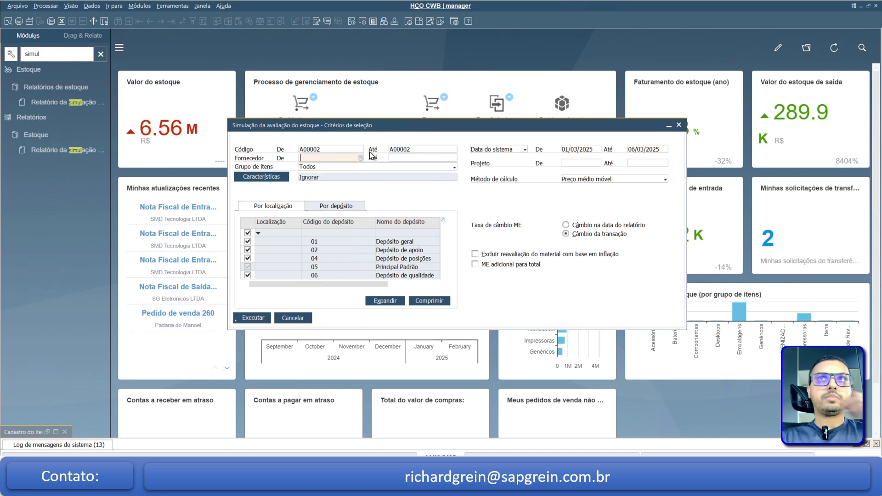
Step: Check the start and end of the system date range in the selection criteria
left_click(580, 151)
left_click(646, 152)
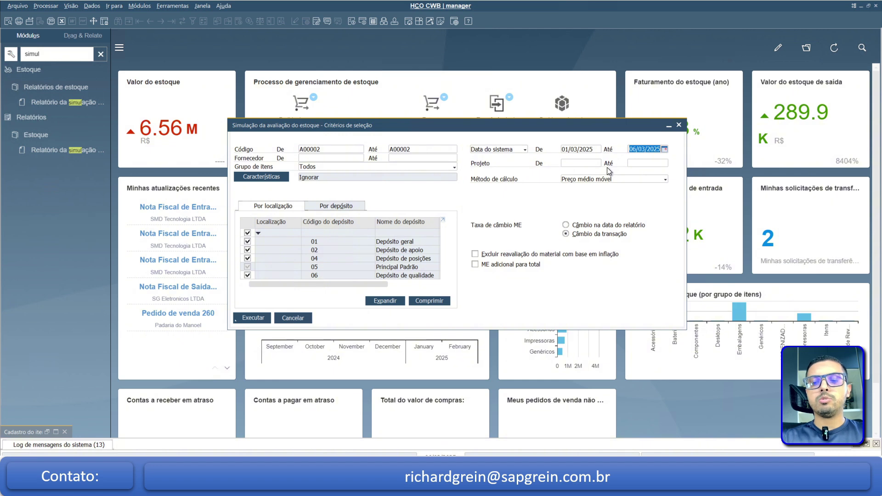
key("Right")
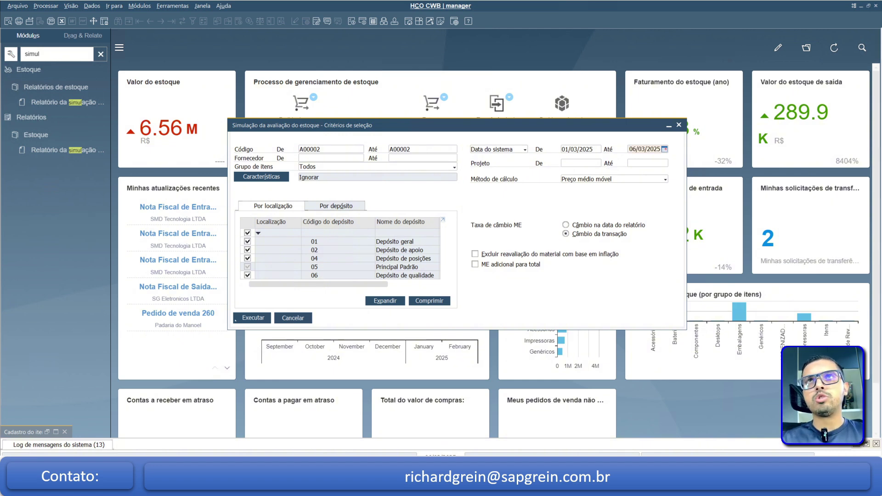
key("shift+Home")
key("shift+Tab")
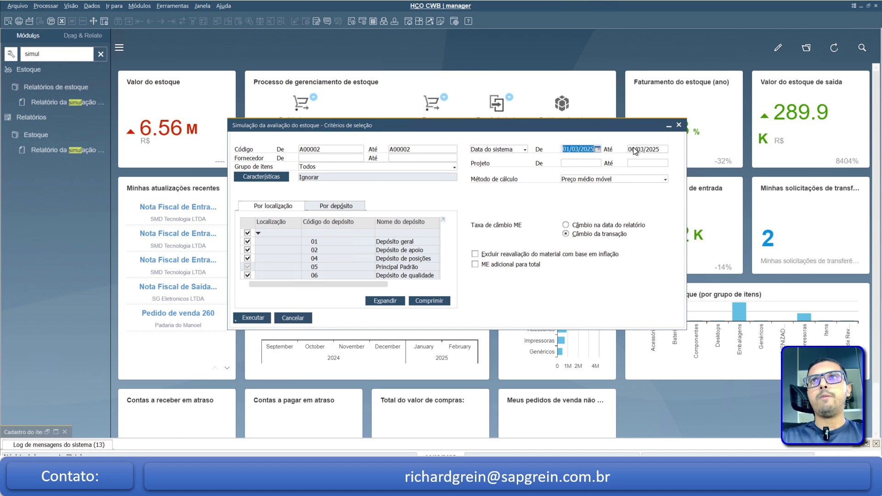
key("Tab")
key("shift+Tab")
key("Tab")
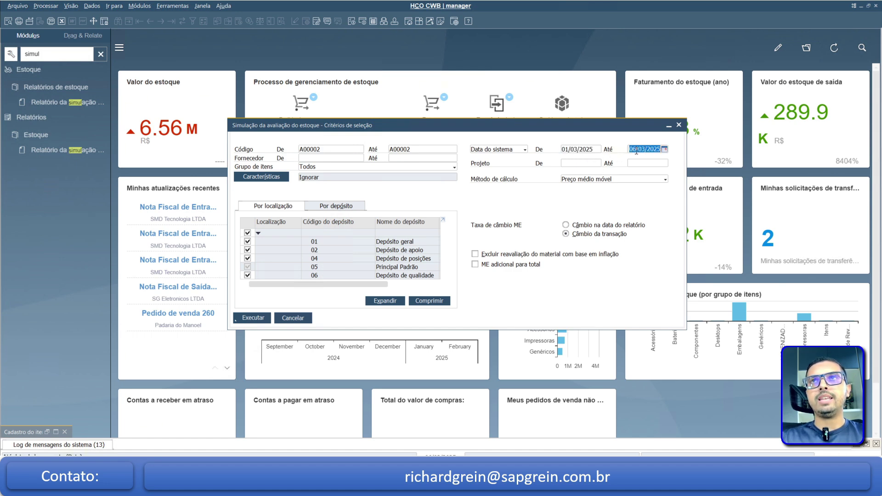
key("shift+Tab")
key("Tab")
key("shift+Tab")
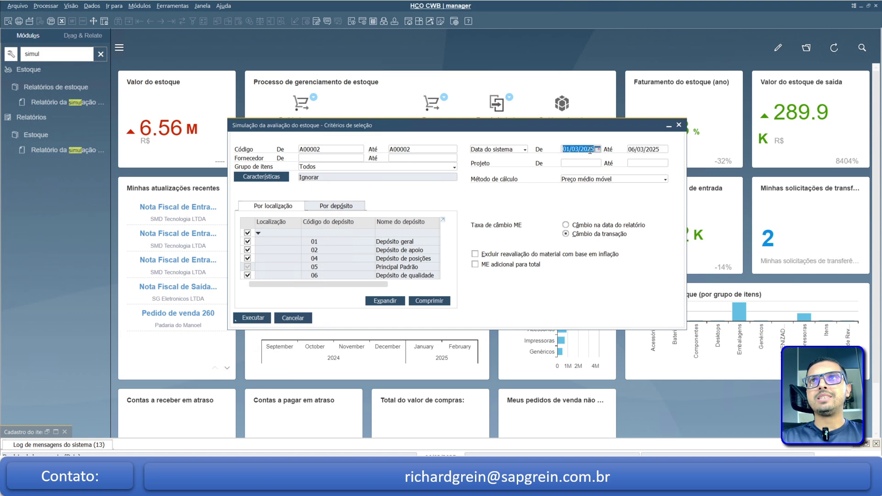
key("Tab")
key("shift+Tab")
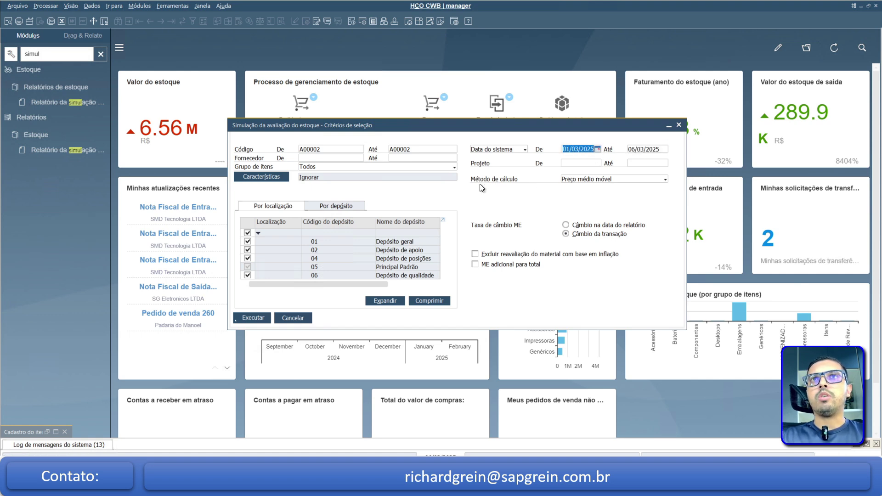
Step: Review the available calculation methods, keeping Preço médio móvel selected
left_click(585, 180)
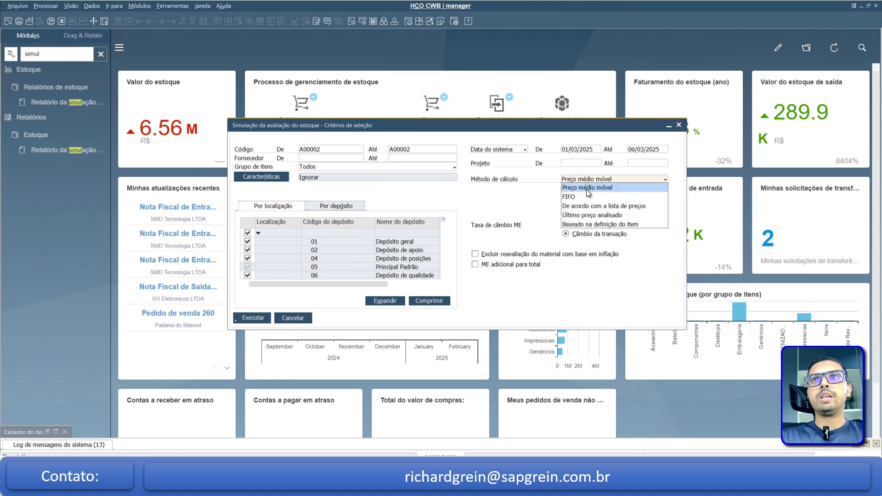
left_click(586, 188)
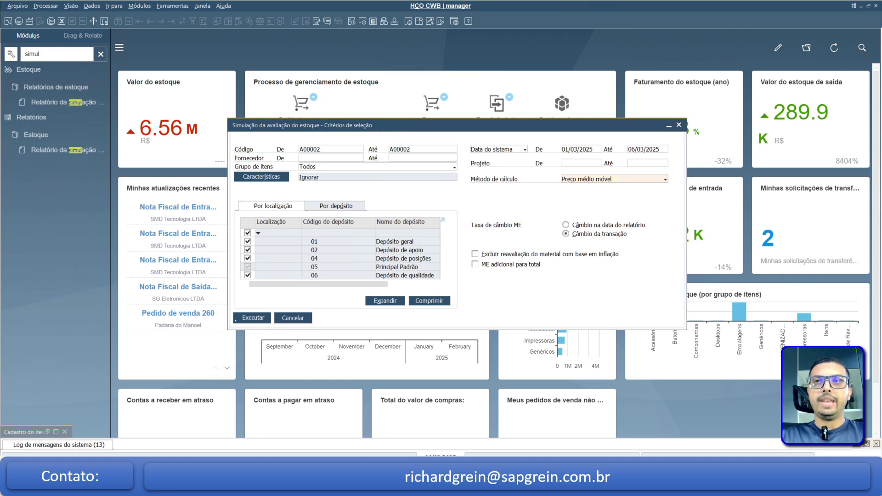
left_click(582, 180)
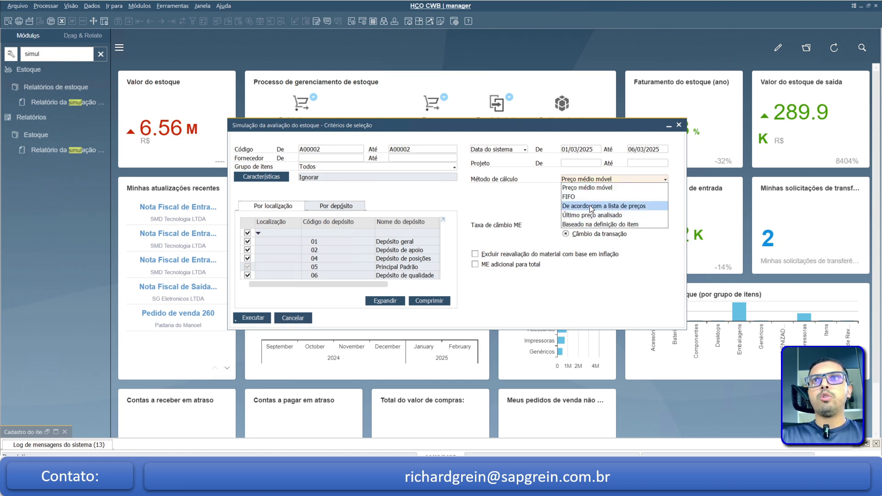
left_click(515, 199)
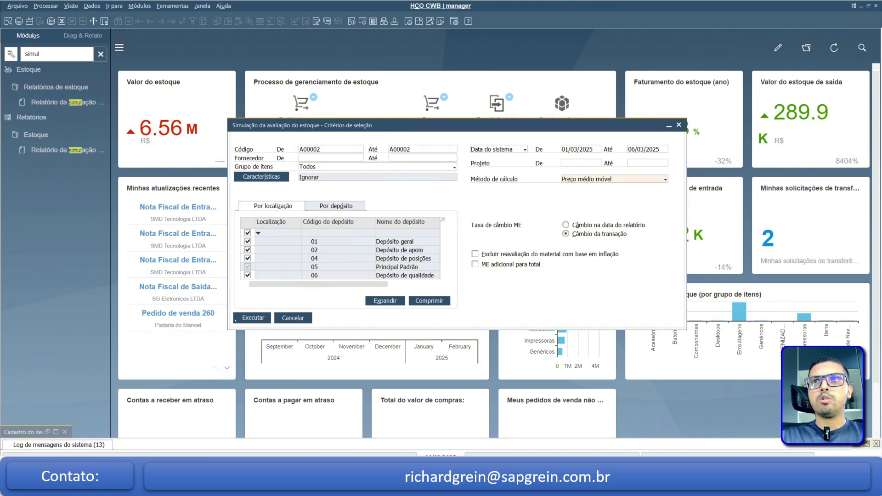
left_click(589, 180)
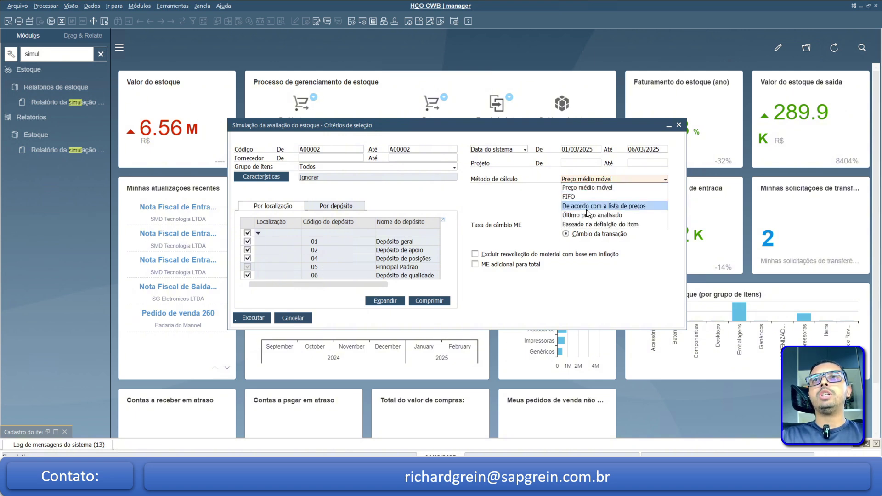
left_click(581, 185)
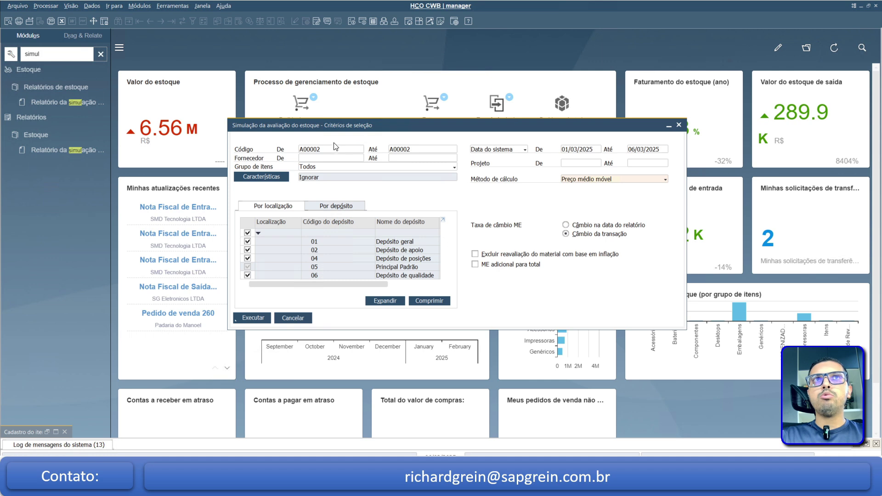
Step: Run the report as a simulation for A00002 using Preço médio móvel, choosing to continue at the query pre-check prompt
left_click_drag(375, 129, 359, 130)
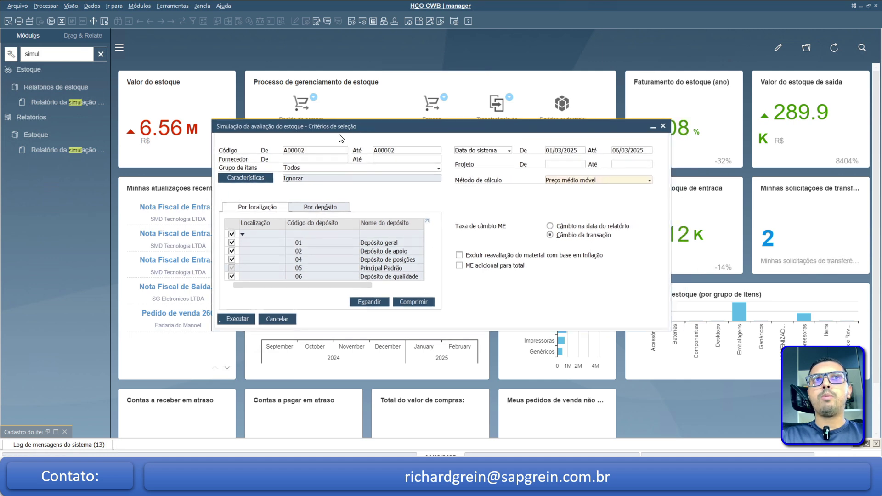
left_click(333, 153)
left_click(403, 152)
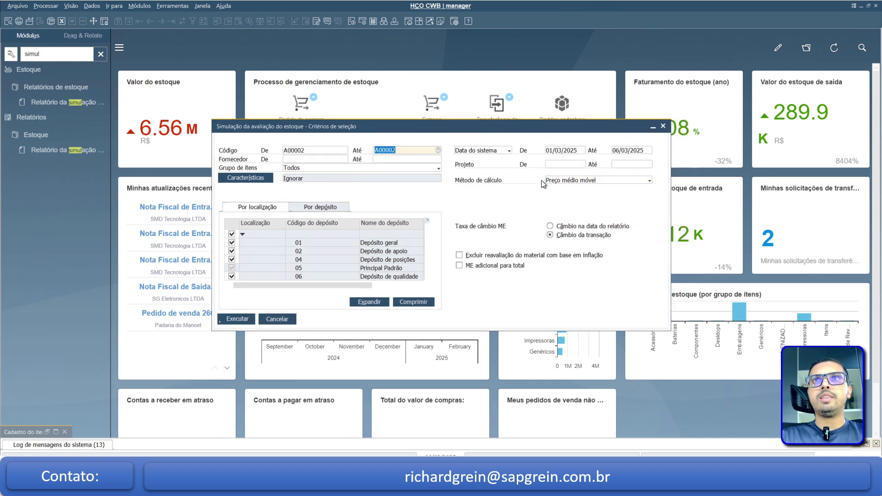
left_click(559, 181)
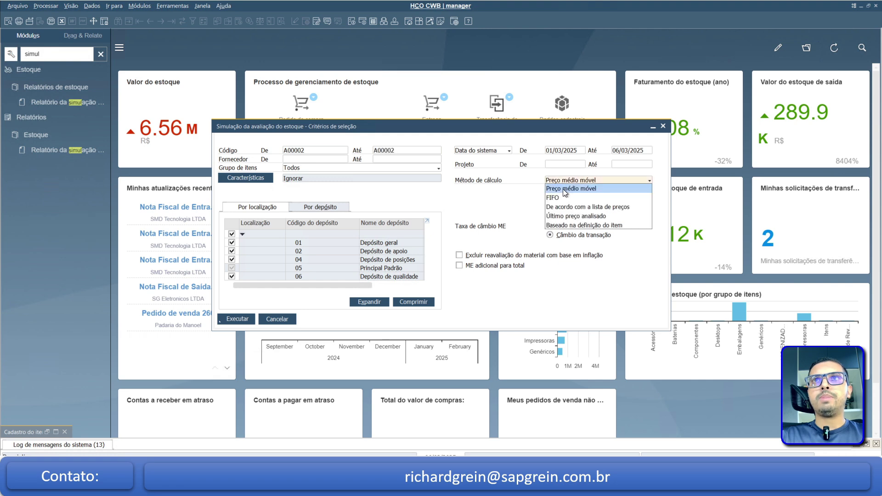
left_click(563, 189)
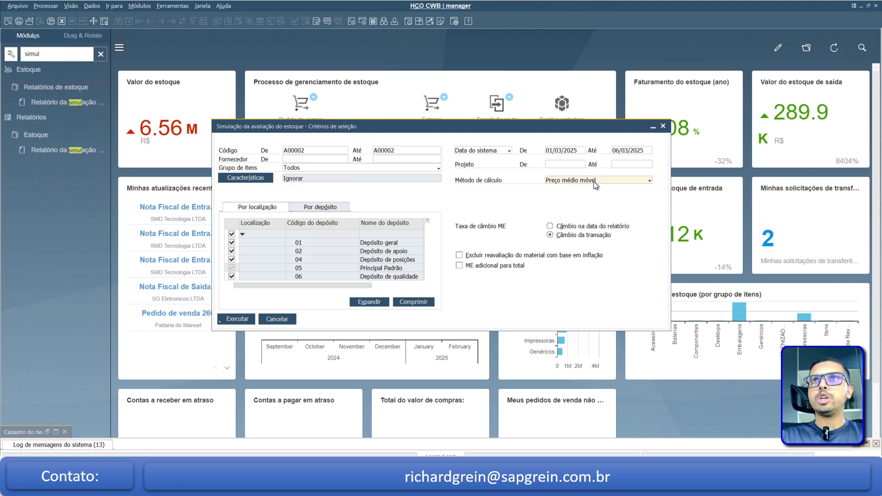
left_click(232, 318)
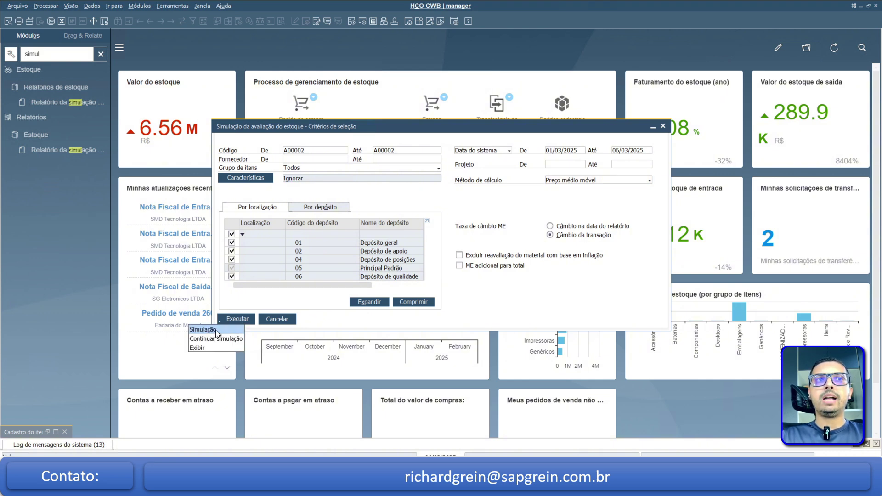
left_click(216, 330)
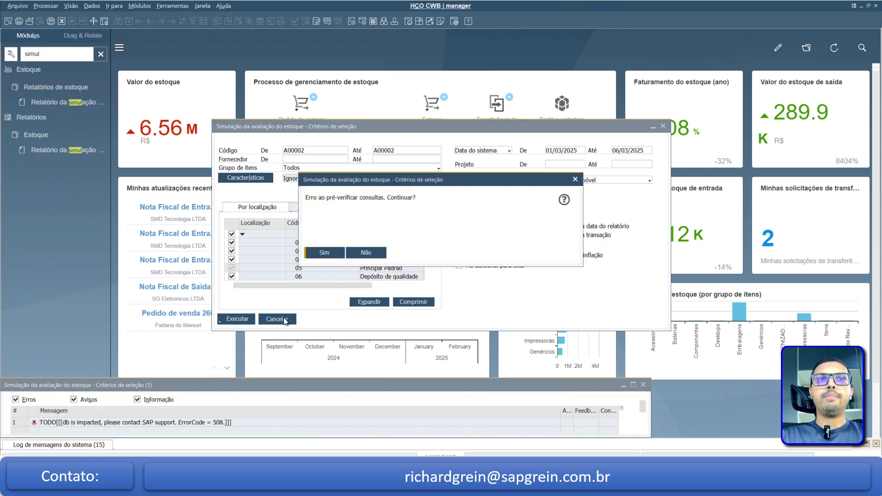
left_click(334, 253)
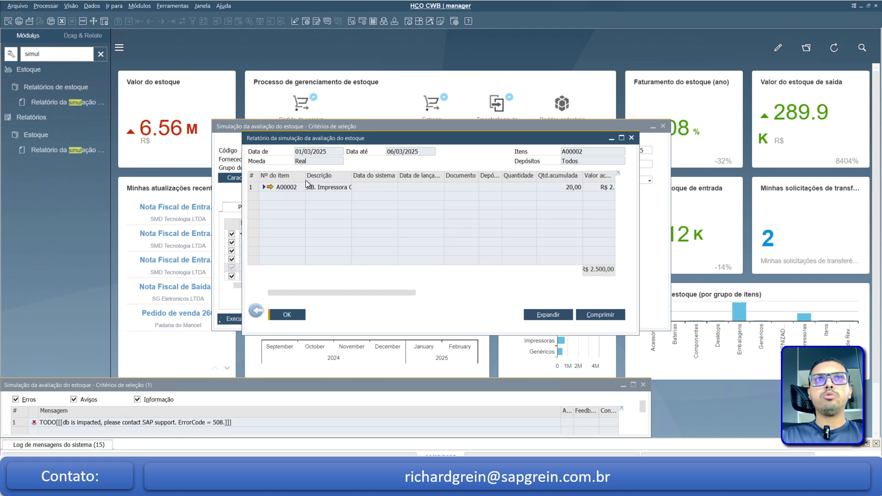
Step: Reposition and enlarge the simulation report, fit its column widths, and expand item A00002 to list its transactions
left_click_drag(287, 138, 186, 94)
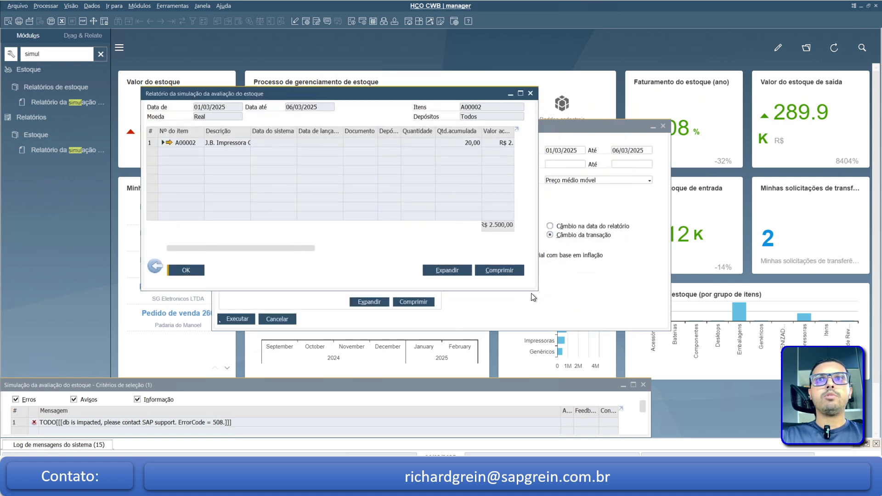
left_click_drag(709, 339, 743, 344)
left_click(75, 10)
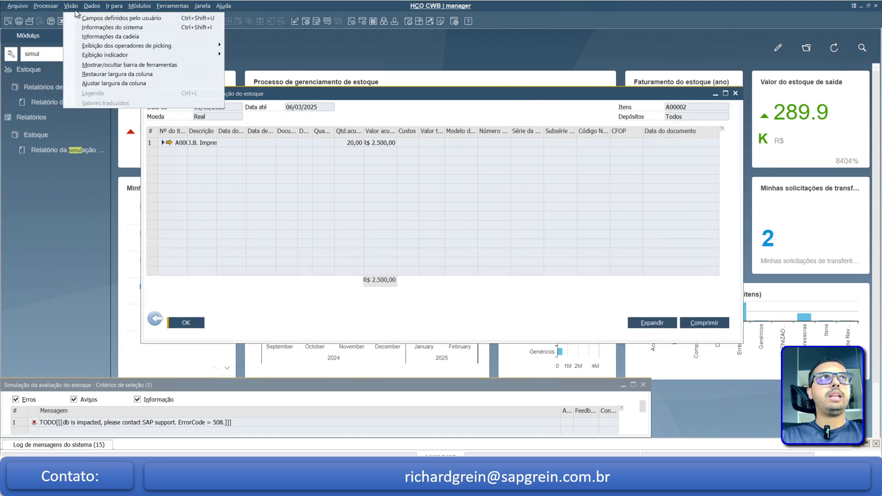
left_click(94, 83)
left_click(159, 142)
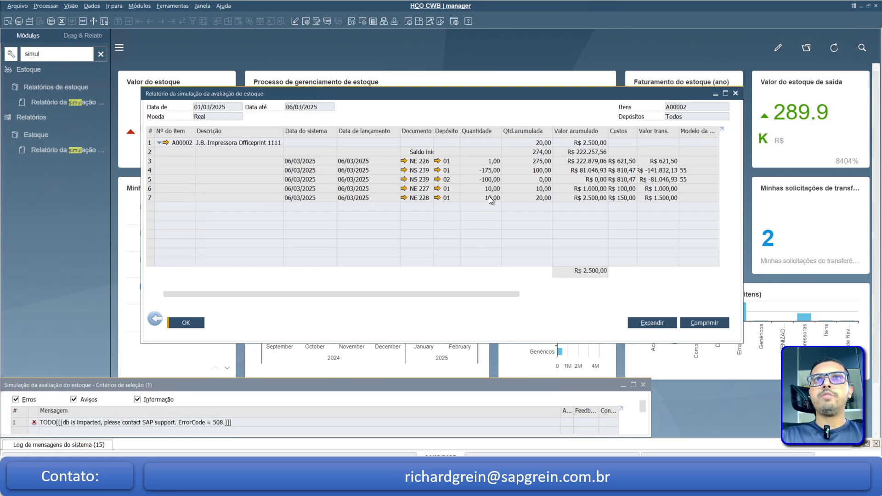
Step: Compare the quantities, costs and accumulated values of entries NE 227 and NE 228 with the preceding NS 239 movement
left_click(423, 191)
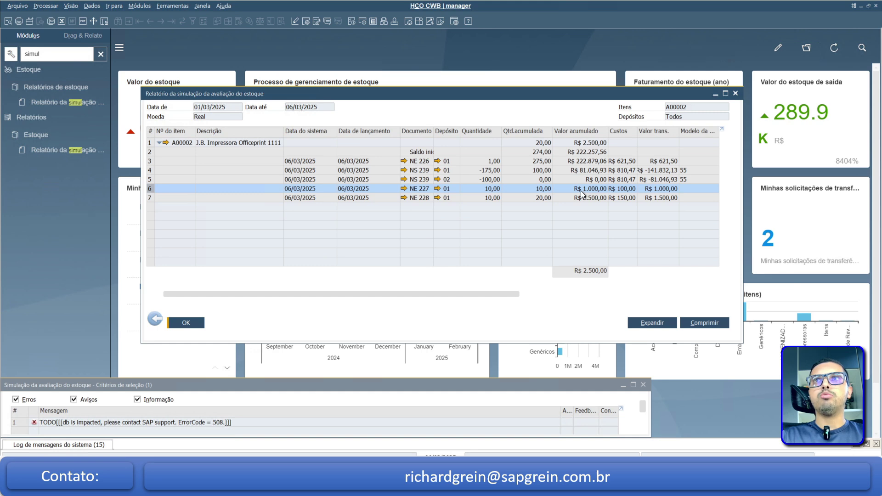
left_click(481, 198)
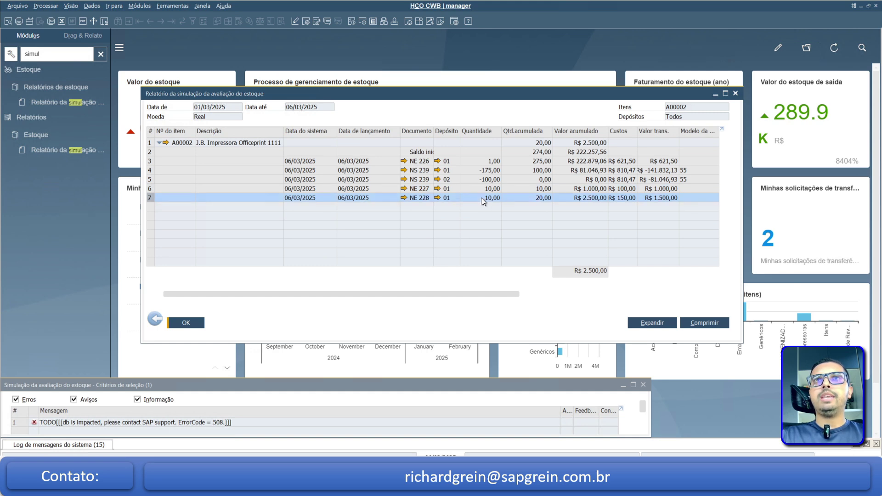
left_click(536, 182)
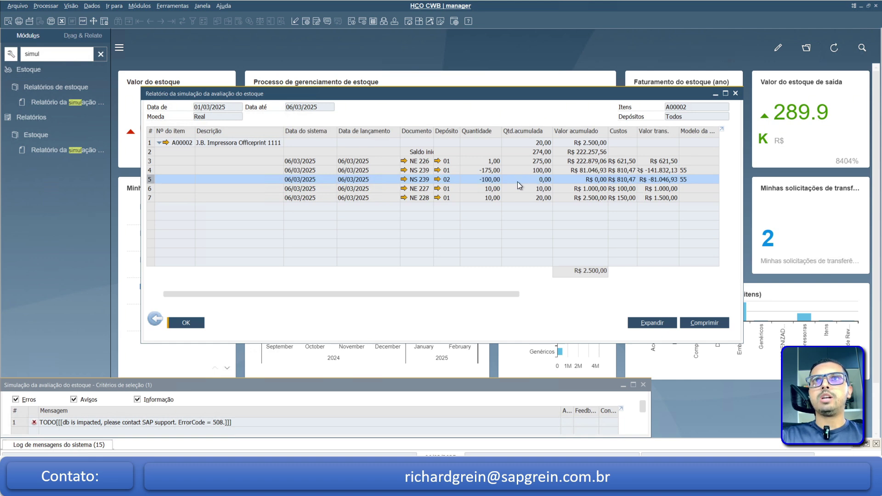
left_click(489, 189)
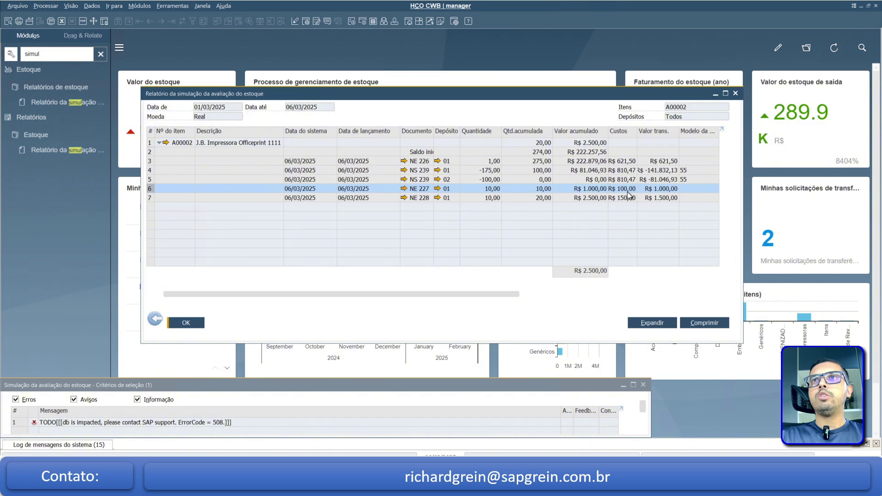
left_click(489, 198)
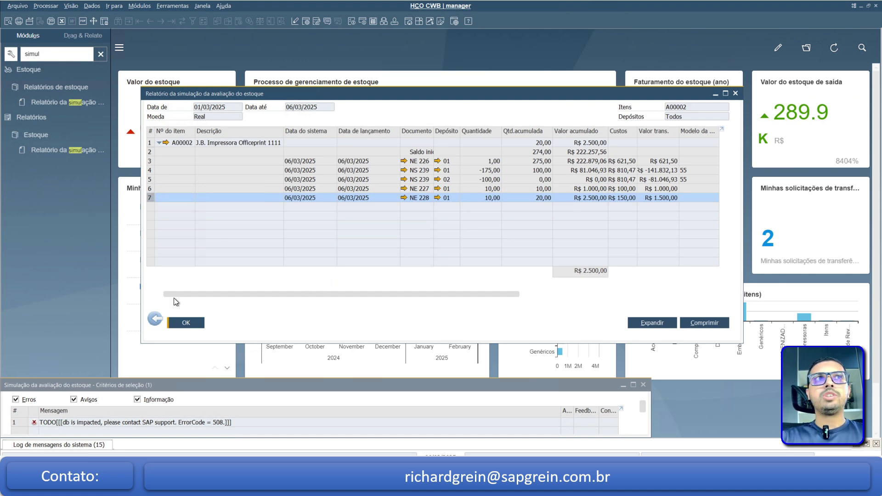
Step: Open item A00002's record from the report, check its unit price under Último preço analisado, and close the record
left_click(166, 142)
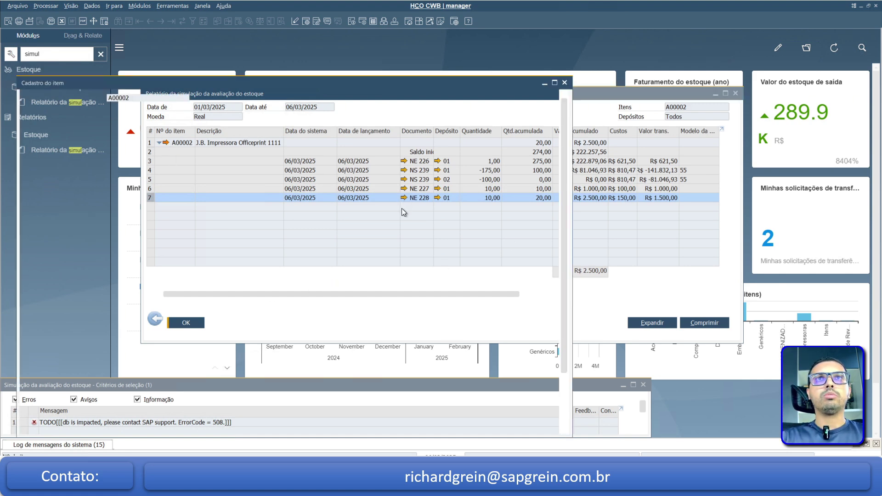
left_click_drag(323, 88, 441, 69)
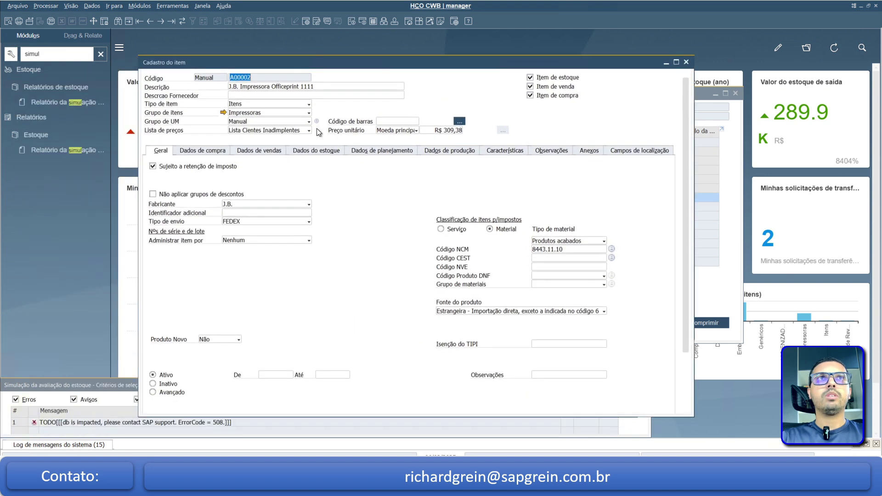
left_click(302, 131)
left_click(283, 240)
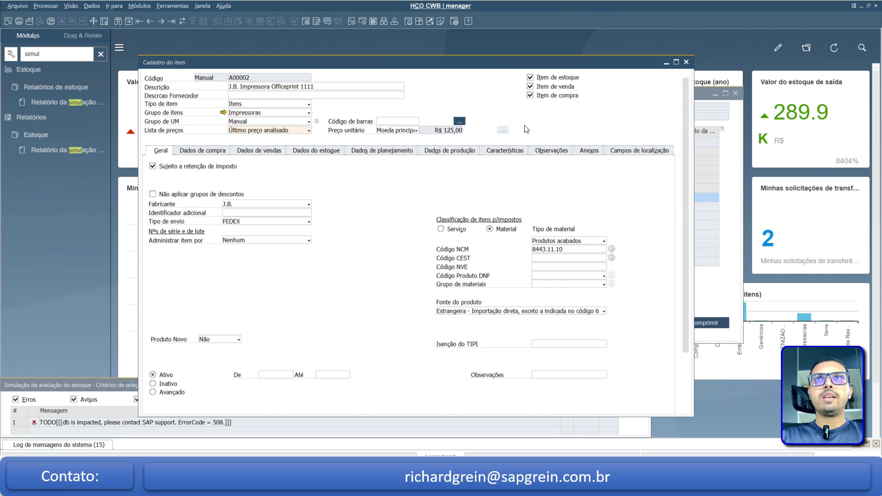
left_click(686, 61)
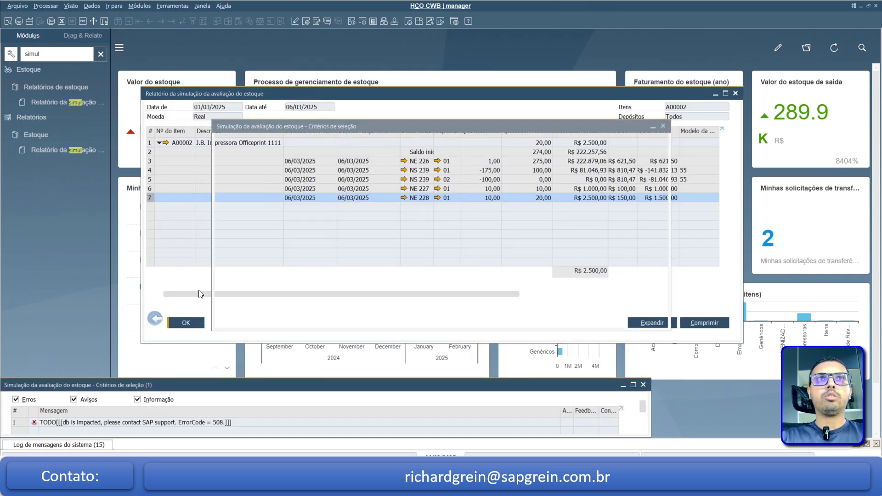
Step: Cancel the report's selection criteria and clear the module search
left_click_drag(328, 128, 320, 130)
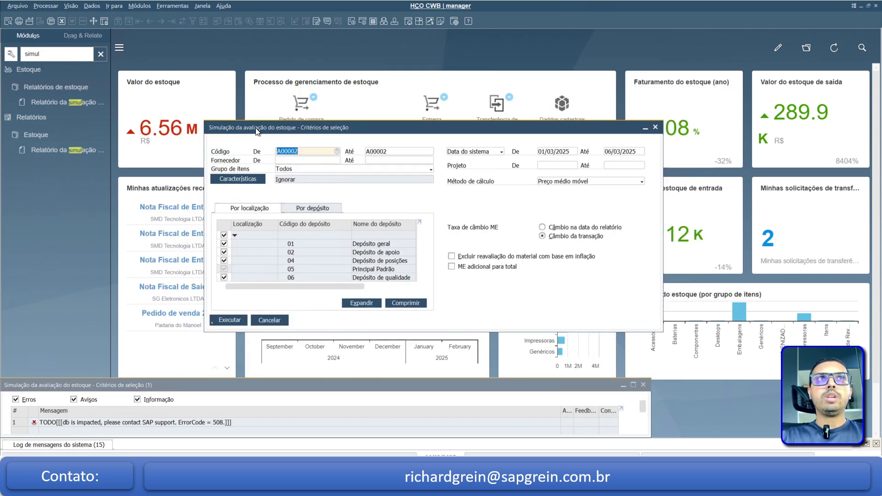
left_click(307, 151)
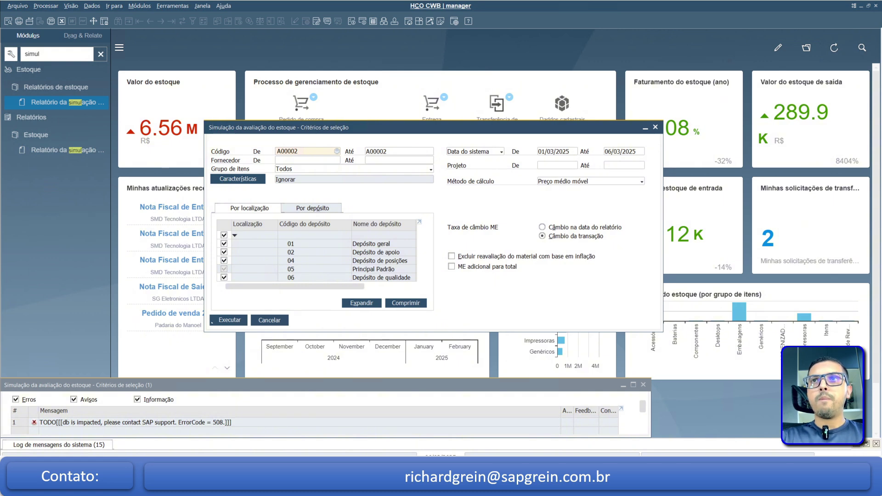
left_click(339, 232)
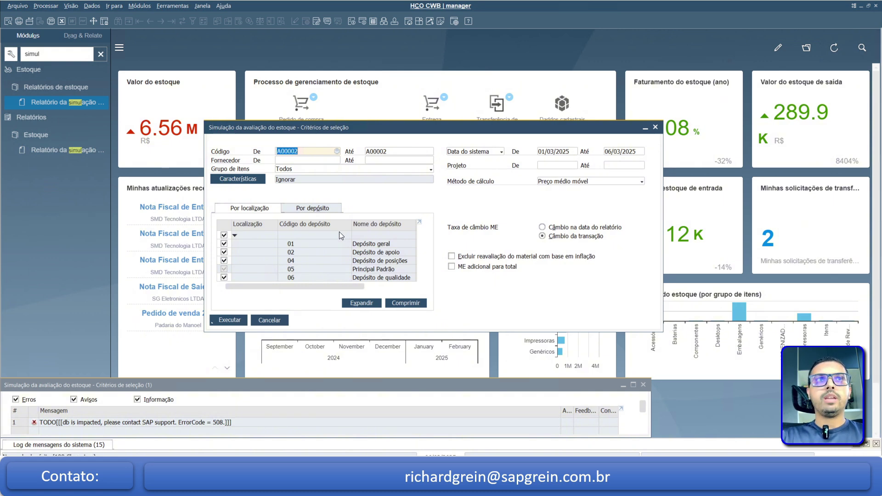
left_click(269, 320)
left_click(101, 54)
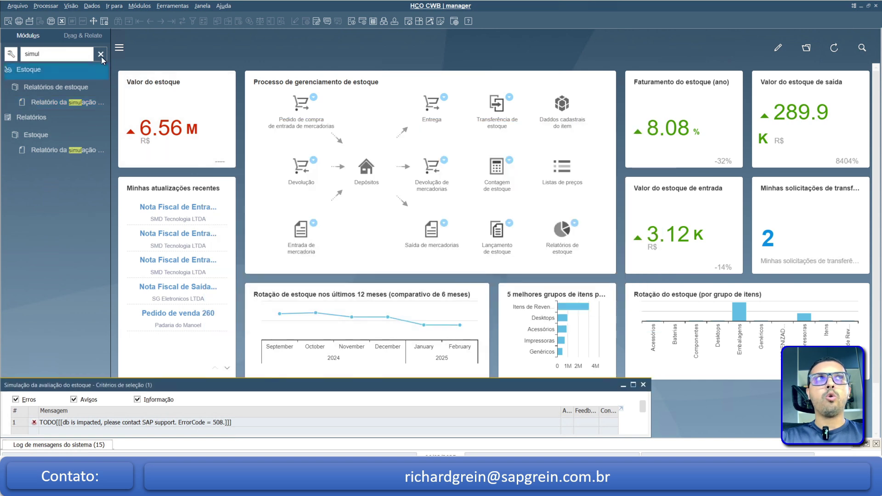